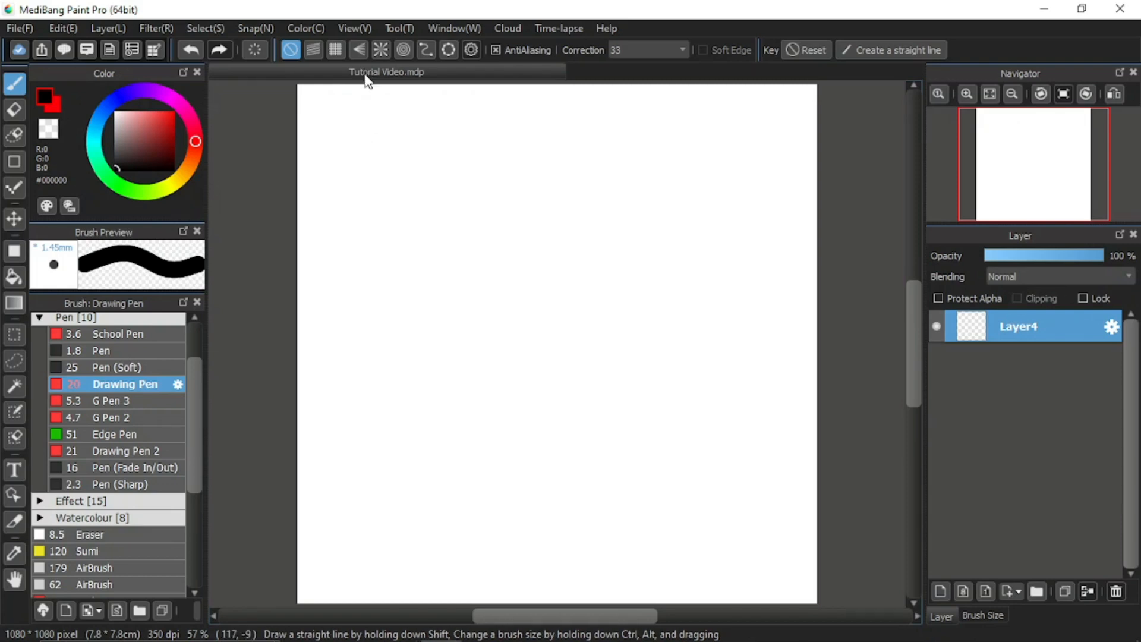
Place a reference dot on the canvas near the upper middle.
left_click(262, 26)
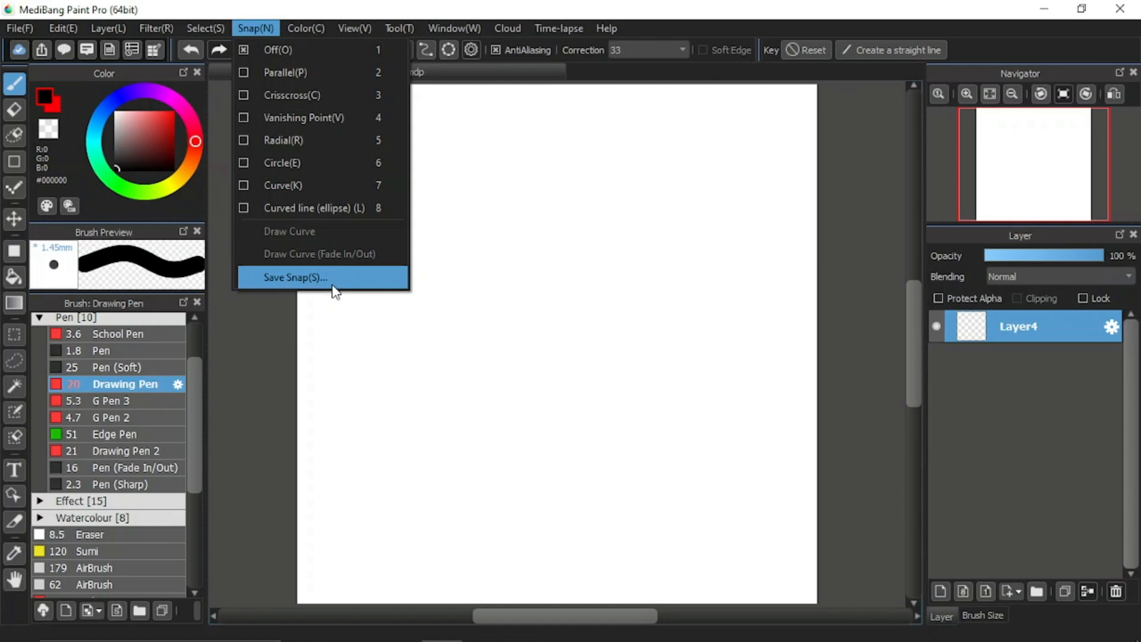
left_click(567, 214)
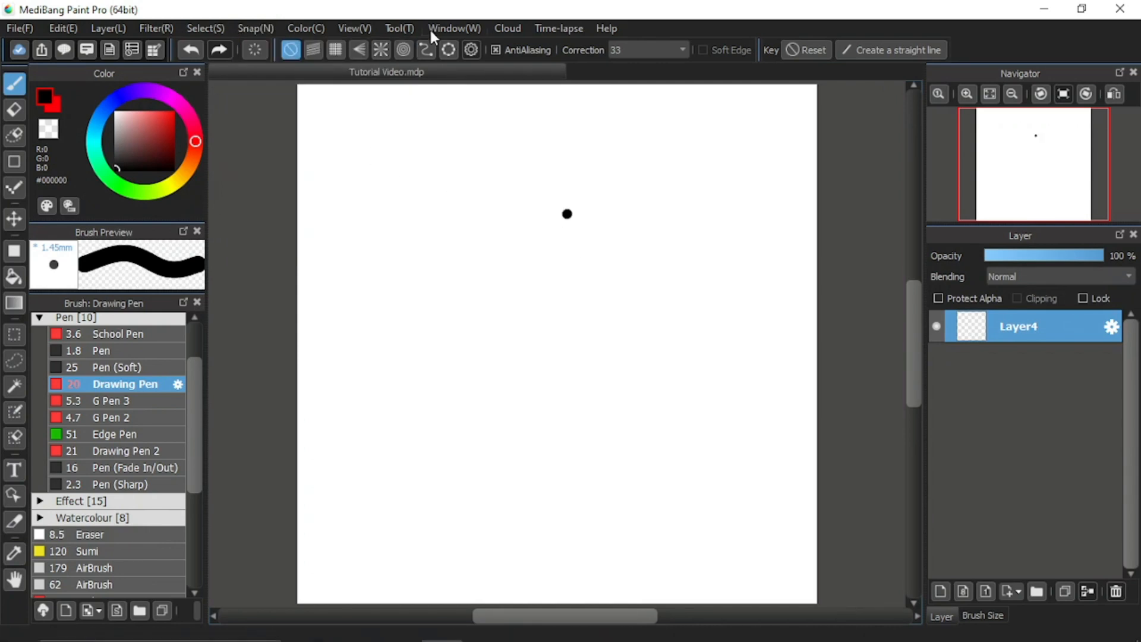
Enable Vanishing Point snap and define a vanishing point beyond the canvas's upper-left corner with four clicks.
left_click(359, 51)
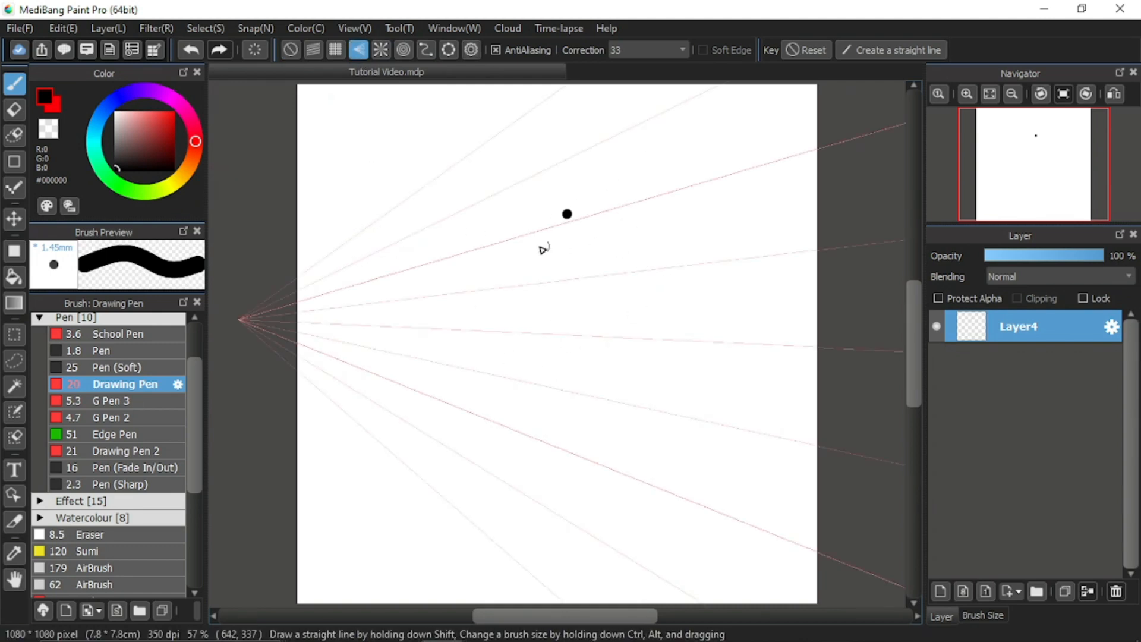
left_click(472, 51)
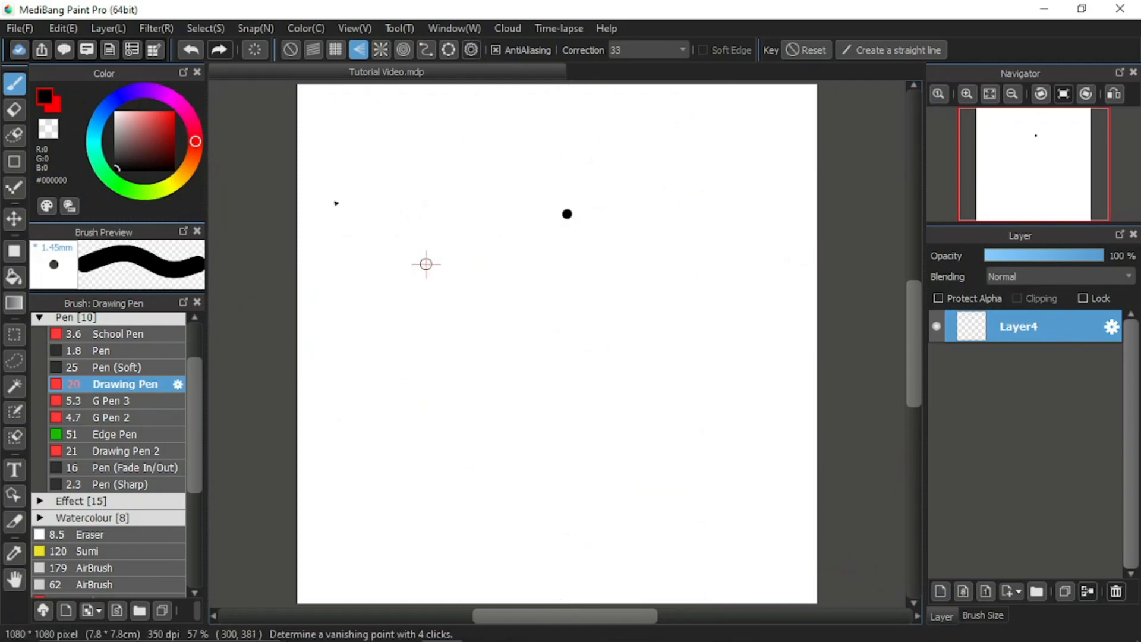
left_click(268, 117)
left_click(450, 567)
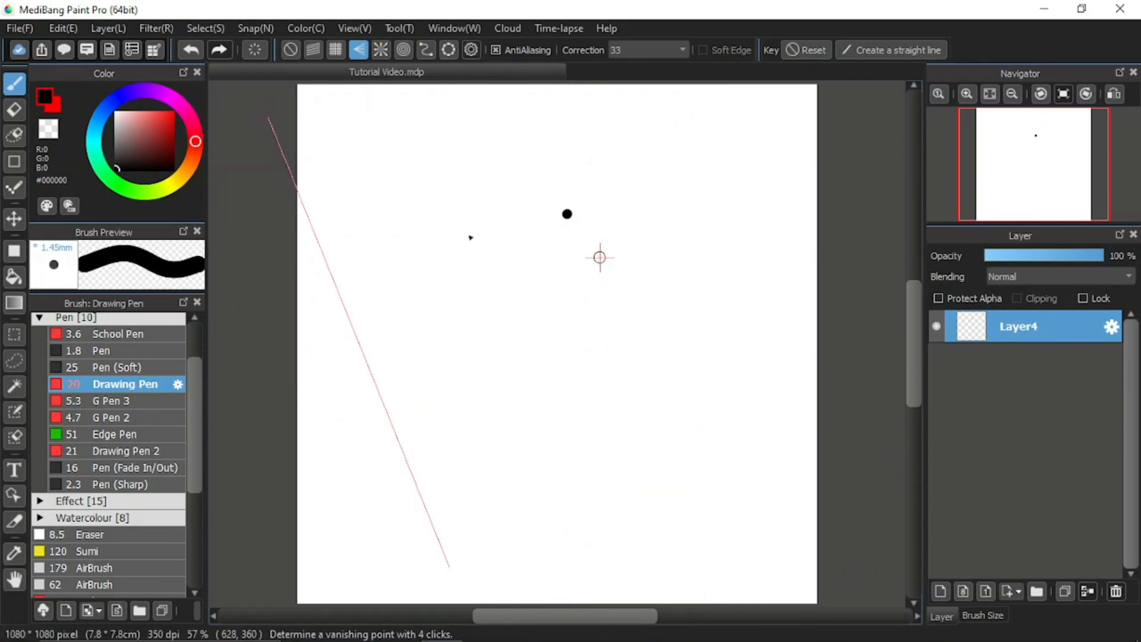
left_click(269, 116)
left_click(862, 171)
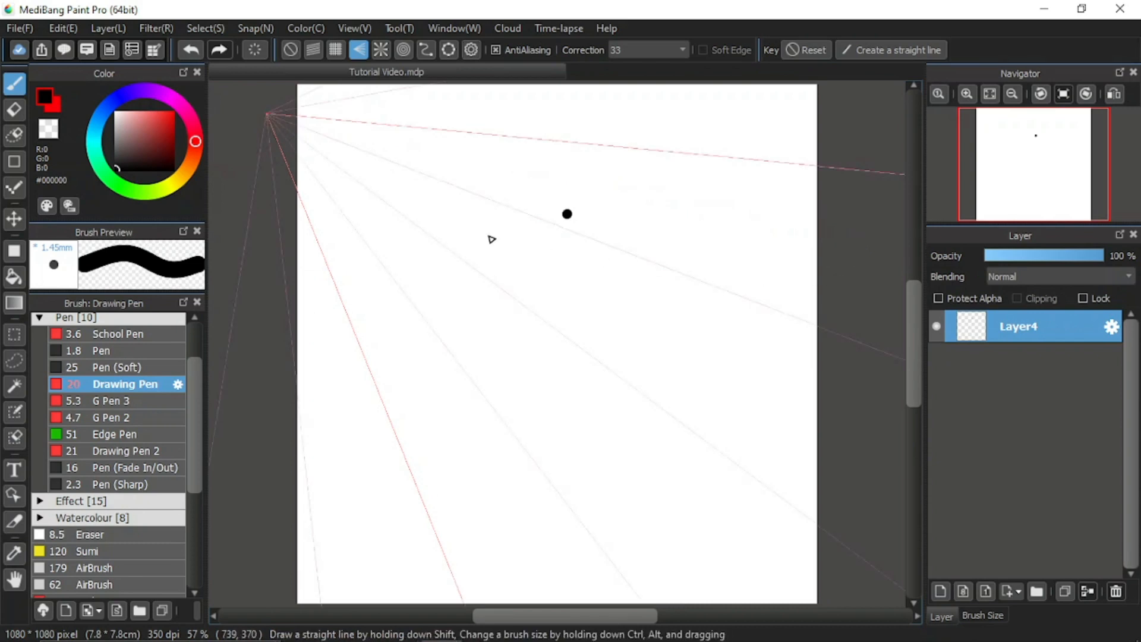
Draw four black straight lines converging on the upper-left vanishing point.
left_click_drag(306, 137, 833, 383)
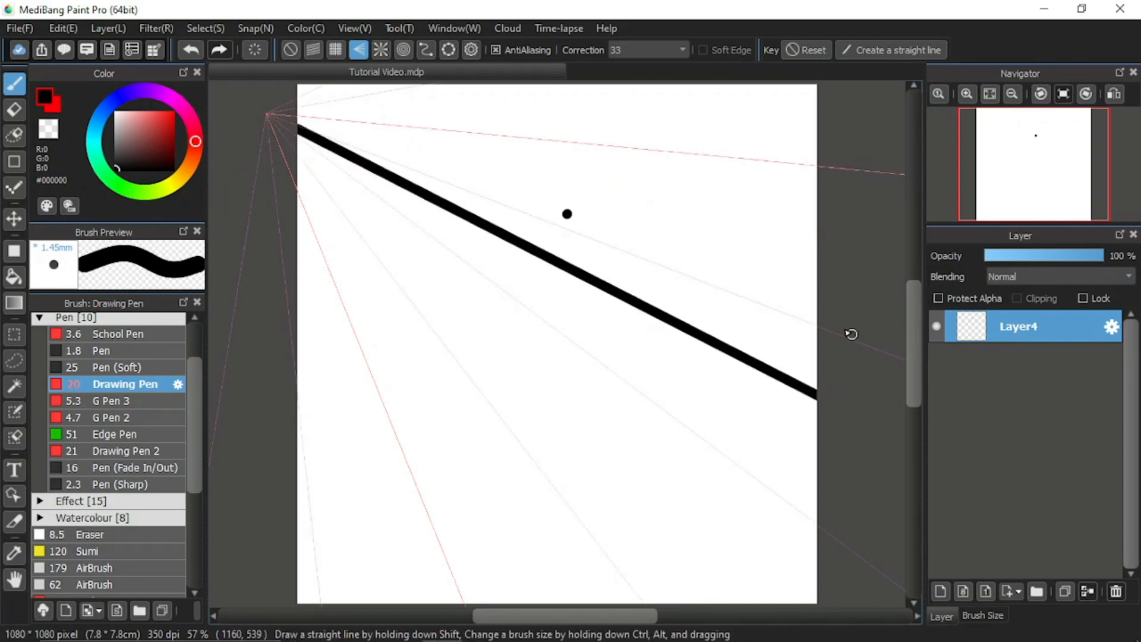
mouse_move(851, 331)
left_mouse_down()
mouse_move(649, 287)
mouse_move(300, 146)
left_mouse_up()
left_click_drag(683, 531, 278, 176)
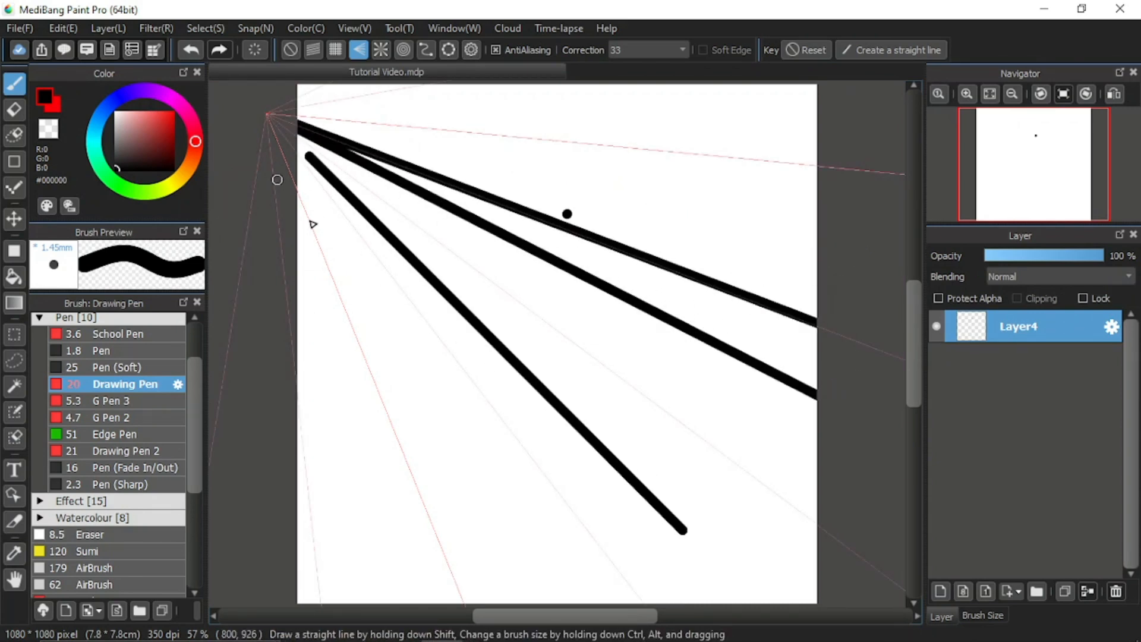
mouse_move(568, 557)
left_mouse_down()
mouse_move(543, 541)
mouse_move(277, 160)
left_mouse_up()
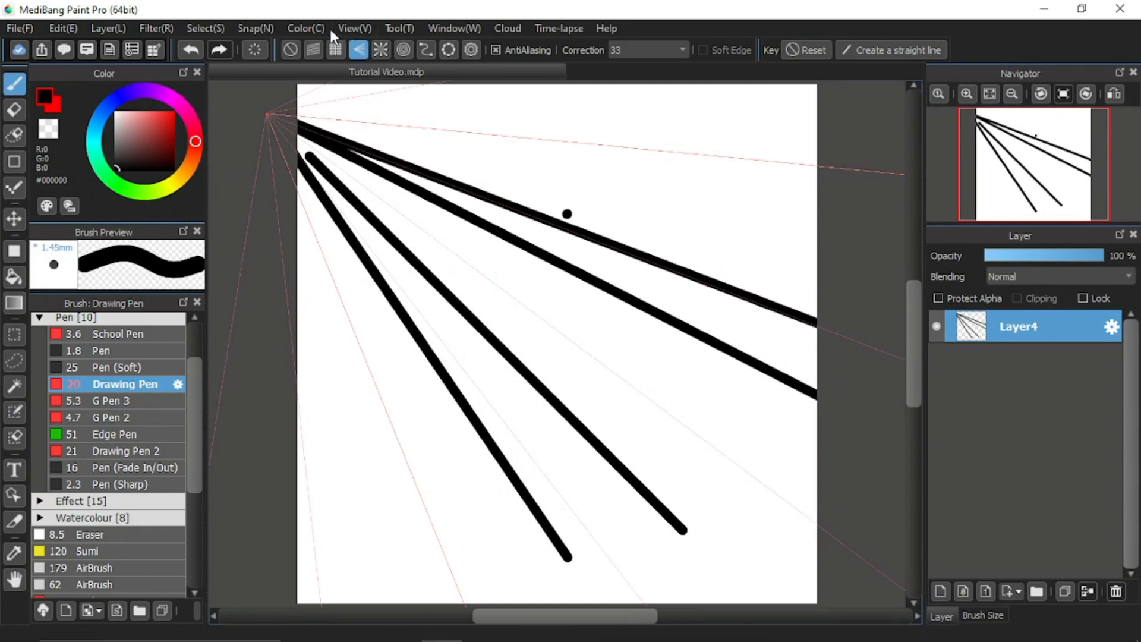
Save the current vanishing point snap under the name Tutorial1.
left_click(249, 29)
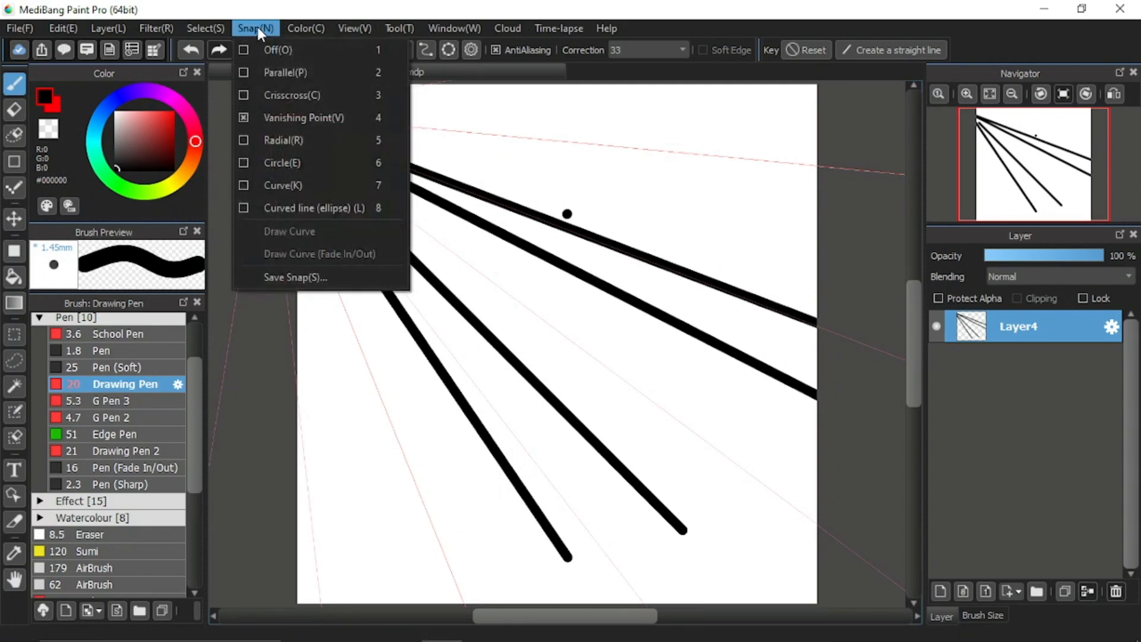
left_click(345, 280)
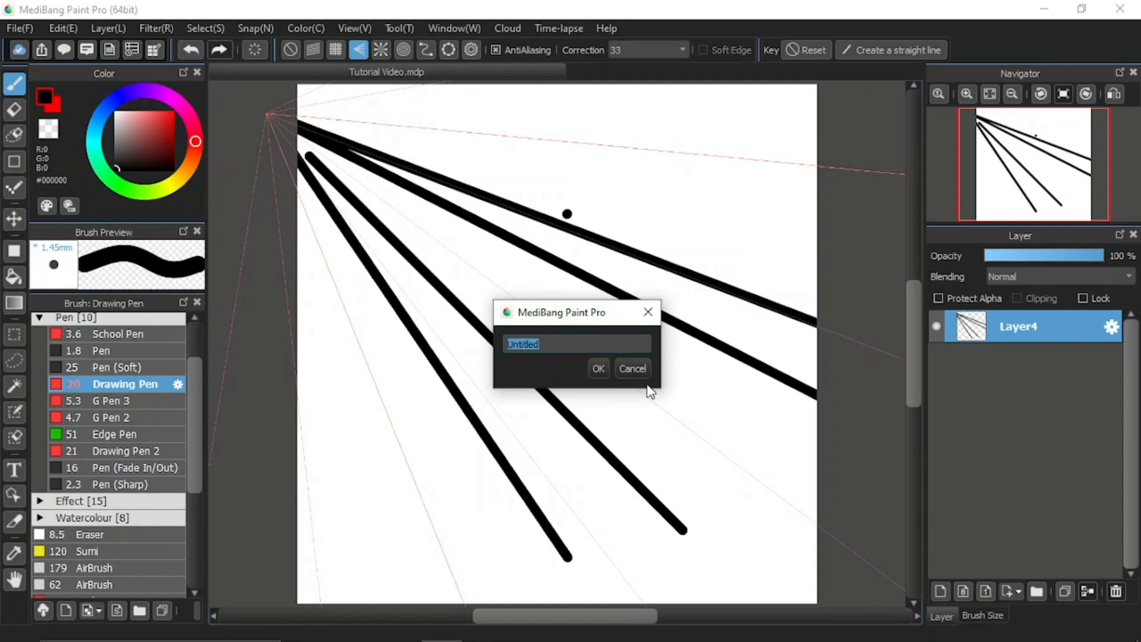
type("Tutorial1")
left_click(597, 369)
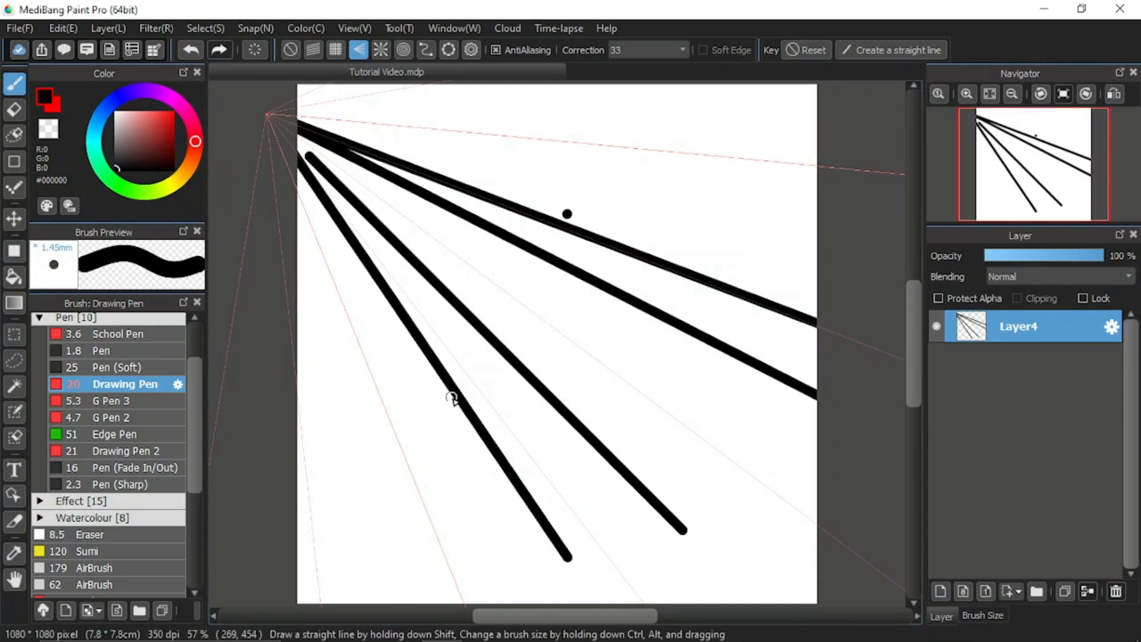
Define a new vanishing point beyond the canvas's right edge with four clicks.
left_click(252, 28)
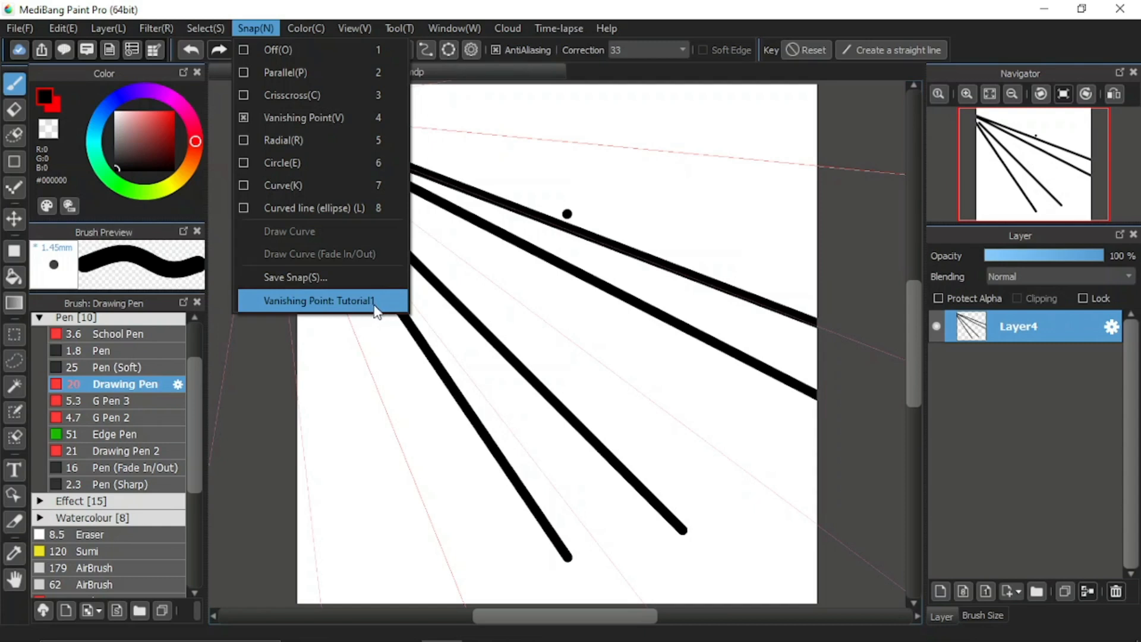
left_click(912, 311)
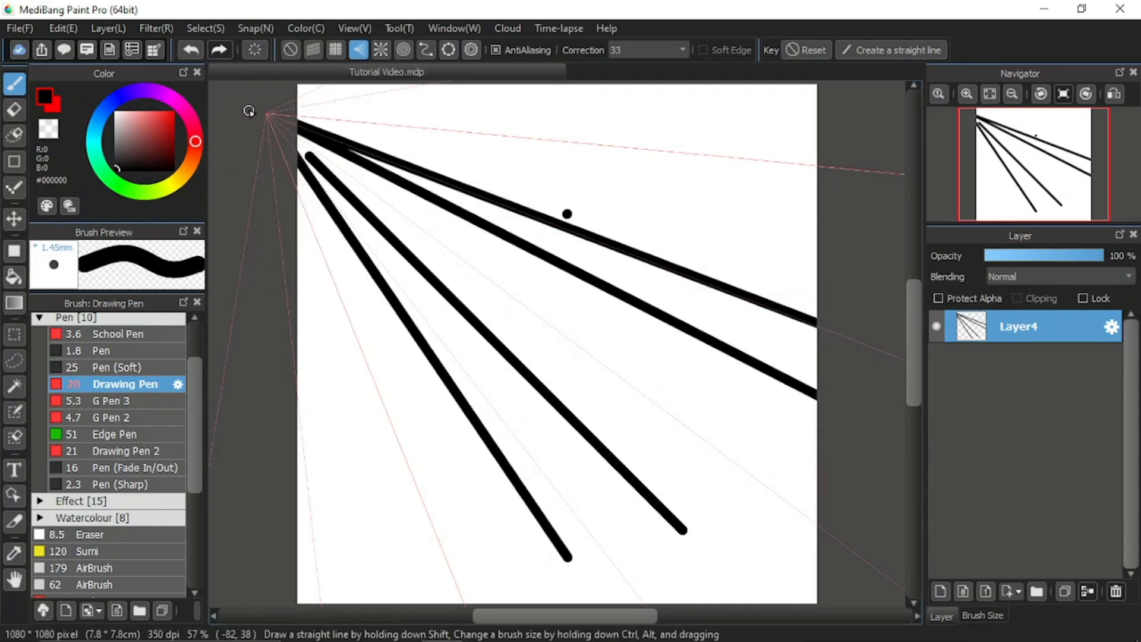
left_click(472, 50)
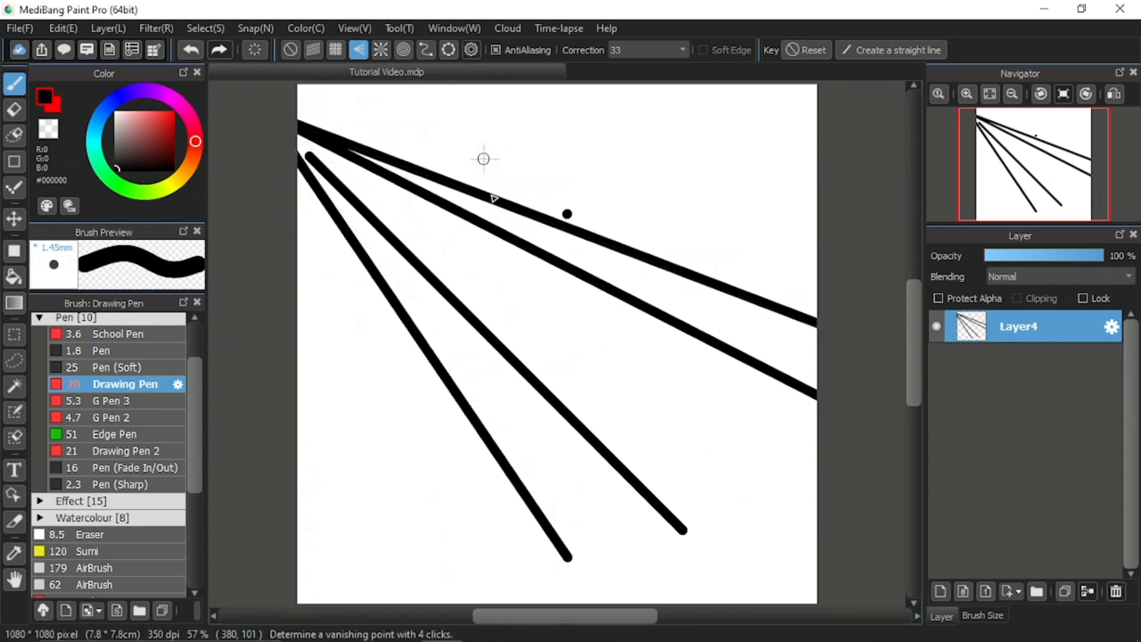
left_click(874, 143)
left_click(247, 321)
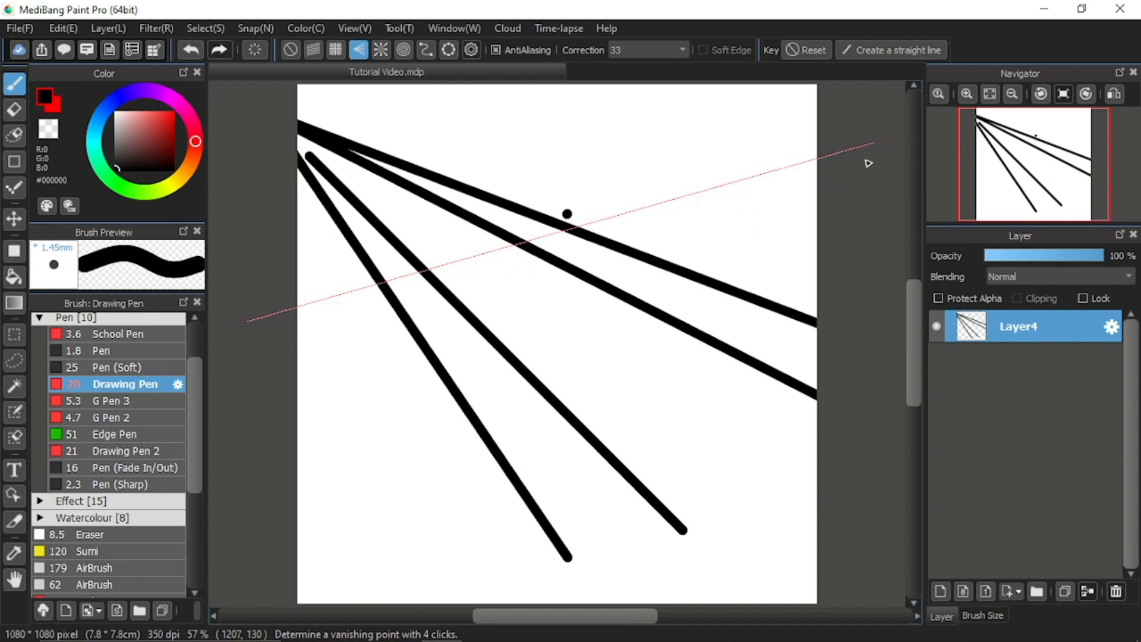
left_click(866, 161)
left_click(444, 556)
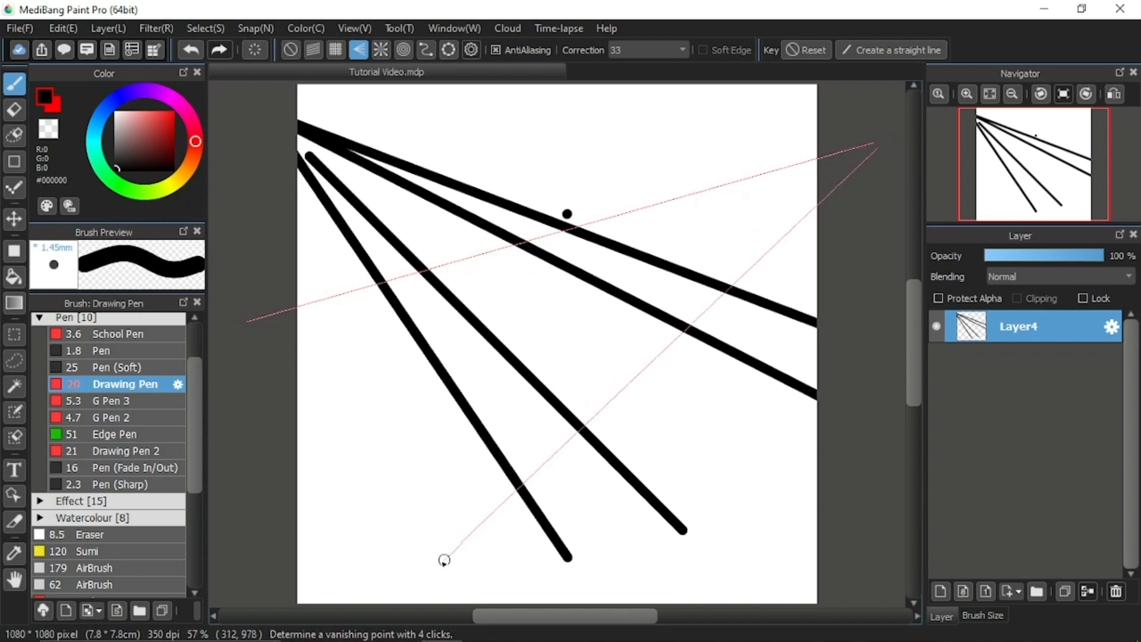
Switch the pen colour to red and draw red lines converging on the right vanishing point.
left_click(53, 107)
mouse_move(343, 342)
left_mouse_down()
mouse_move(830, 198)
mouse_move(454, 494)
mouse_move(398, 513)
mouse_move(623, 281)
mouse_move(777, 185)
mouse_move(807, 190)
left_mouse_up()
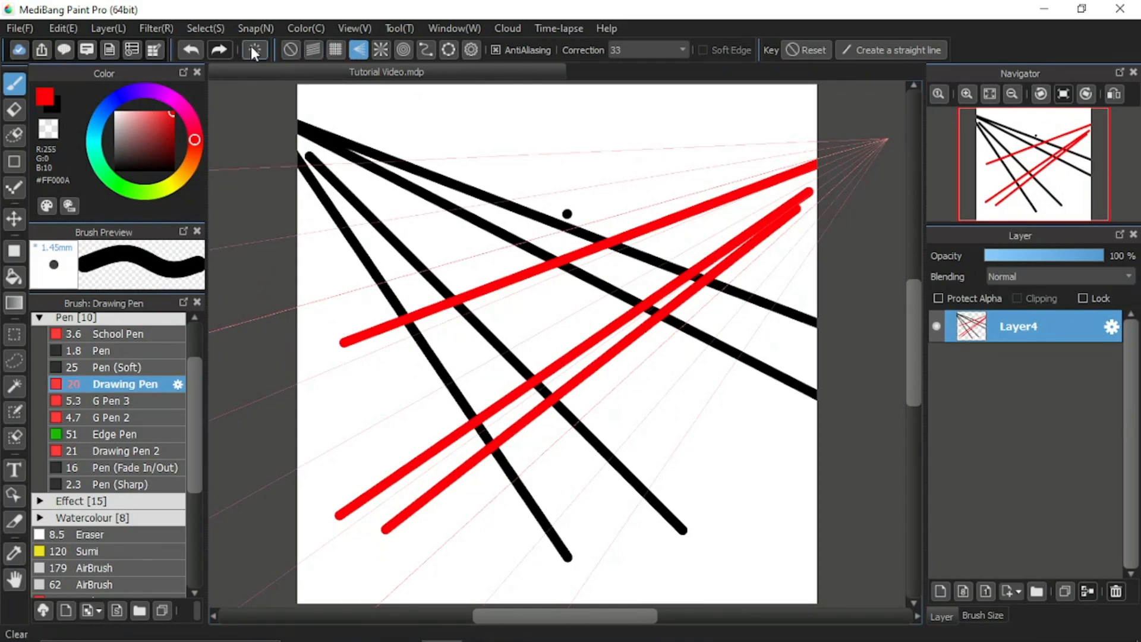
Load the saved Tutorial1 vanishing point and draw four red lines converging on it.
left_click(250, 28)
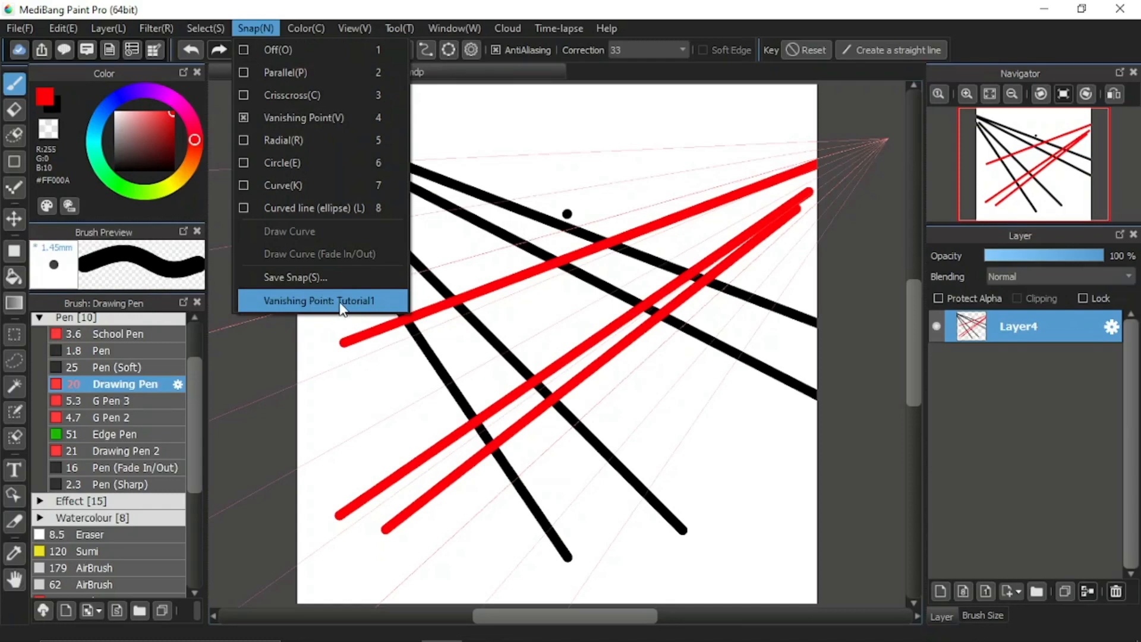
left_click(380, 310)
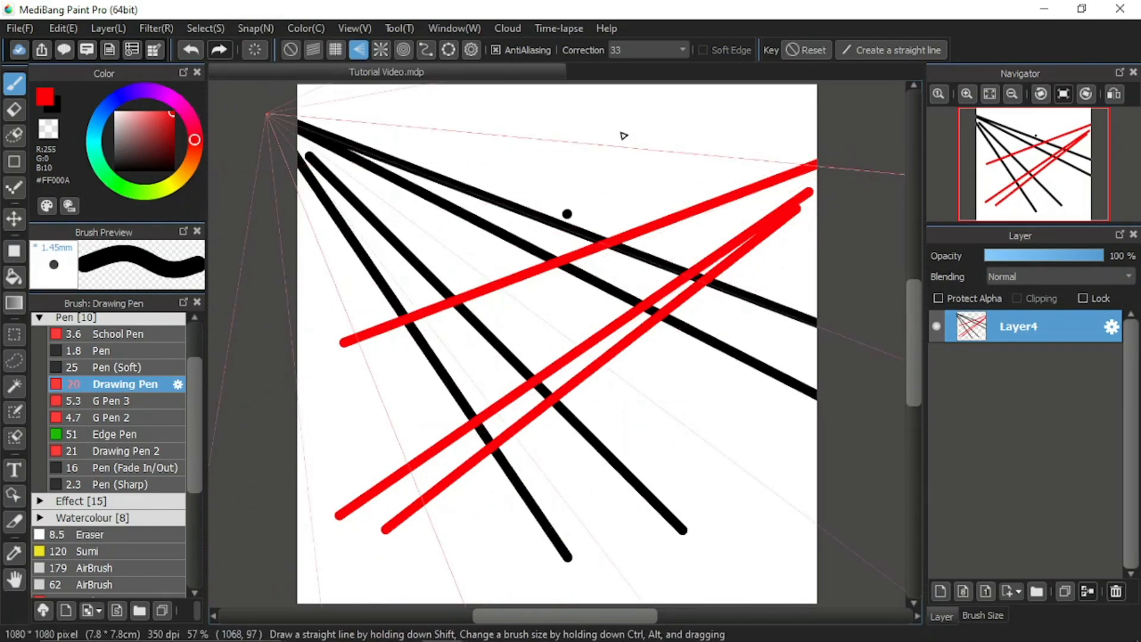
left_click_drag(719, 161, 302, 116)
mouse_move(765, 371)
left_mouse_down()
mouse_move(690, 367)
mouse_move(321, 148)
left_mouse_up()
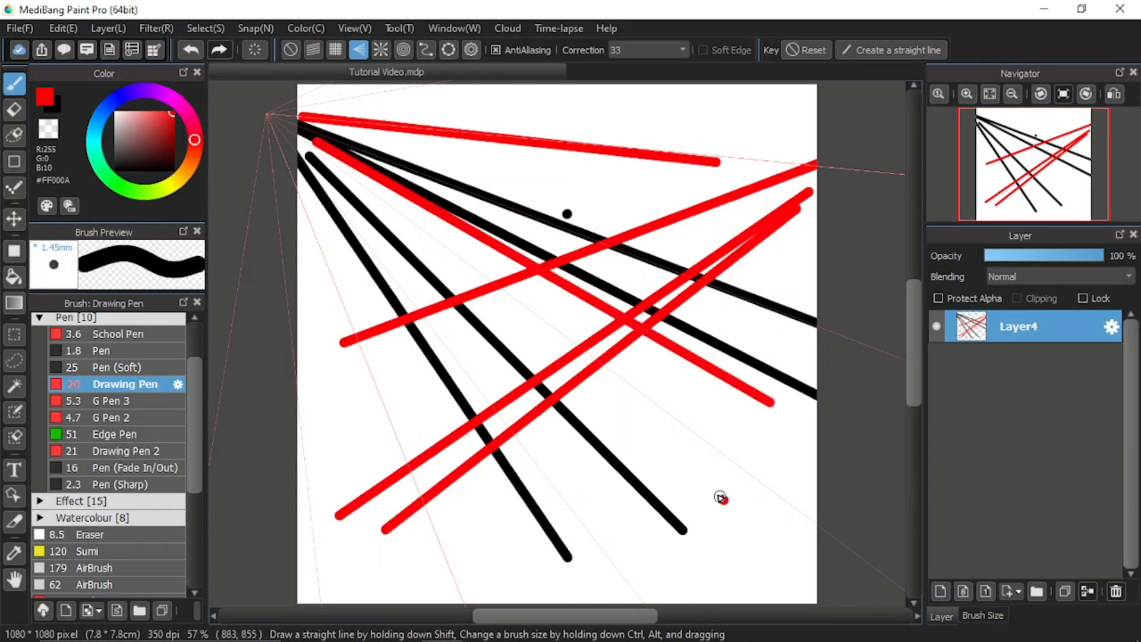
left_click_drag(721, 498, 383, 213)
left_click_drag(567, 480, 386, 260)
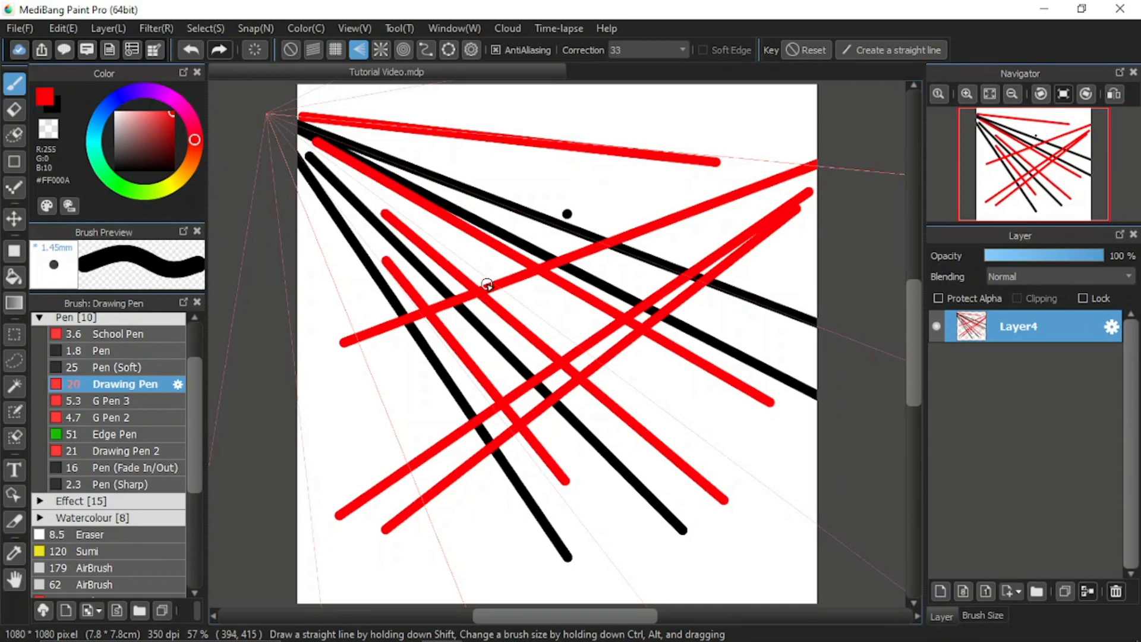
Switch to Curve snap and place points for an S-shaped curve guide running from lower-left to upper-right.
left_click(425, 52)
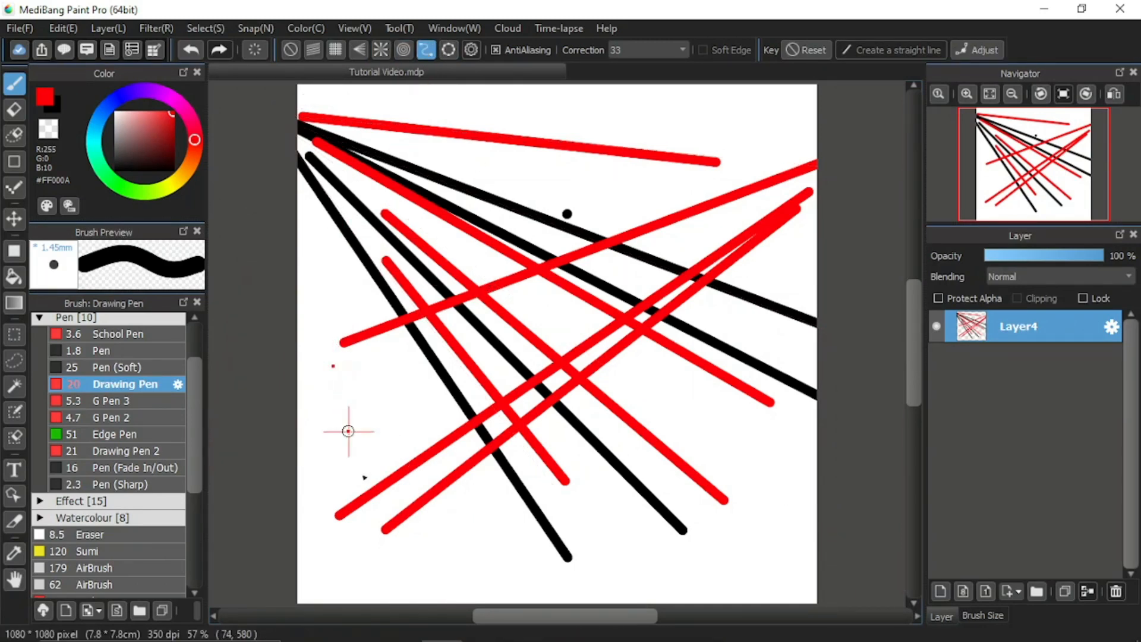
left_click(367, 482)
left_click(441, 507)
left_click(495, 454)
left_click(486, 353)
left_click(469, 256)
left_click(481, 186)
left_click(532, 140)
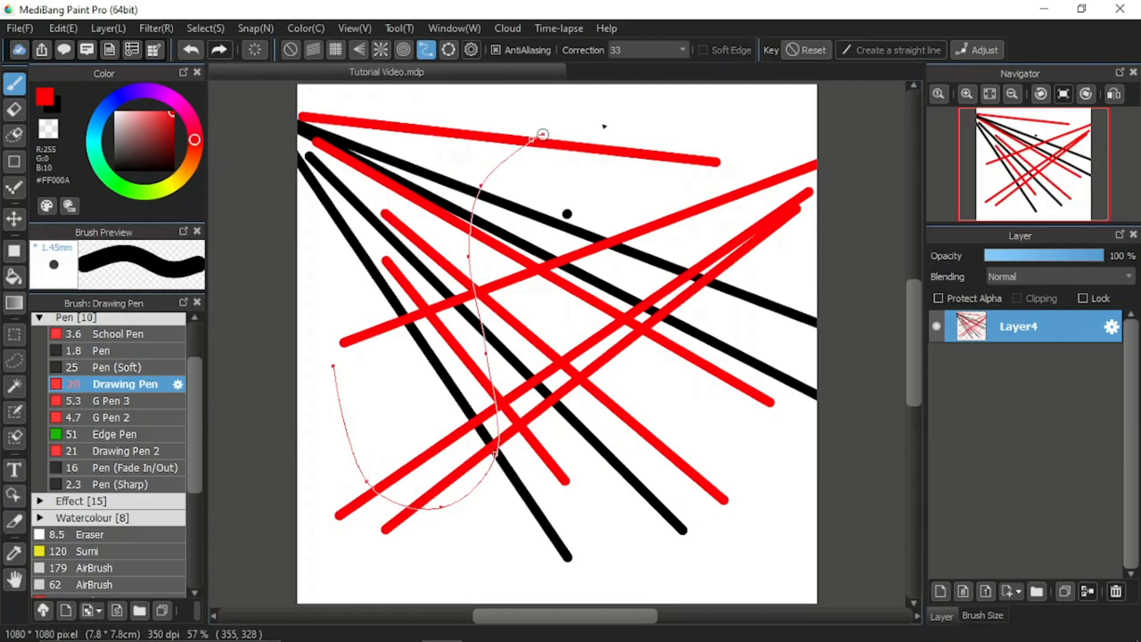
left_click(604, 122)
left_click(676, 120)
left_click(722, 130)
left_click(745, 136)
double_click(750, 140)
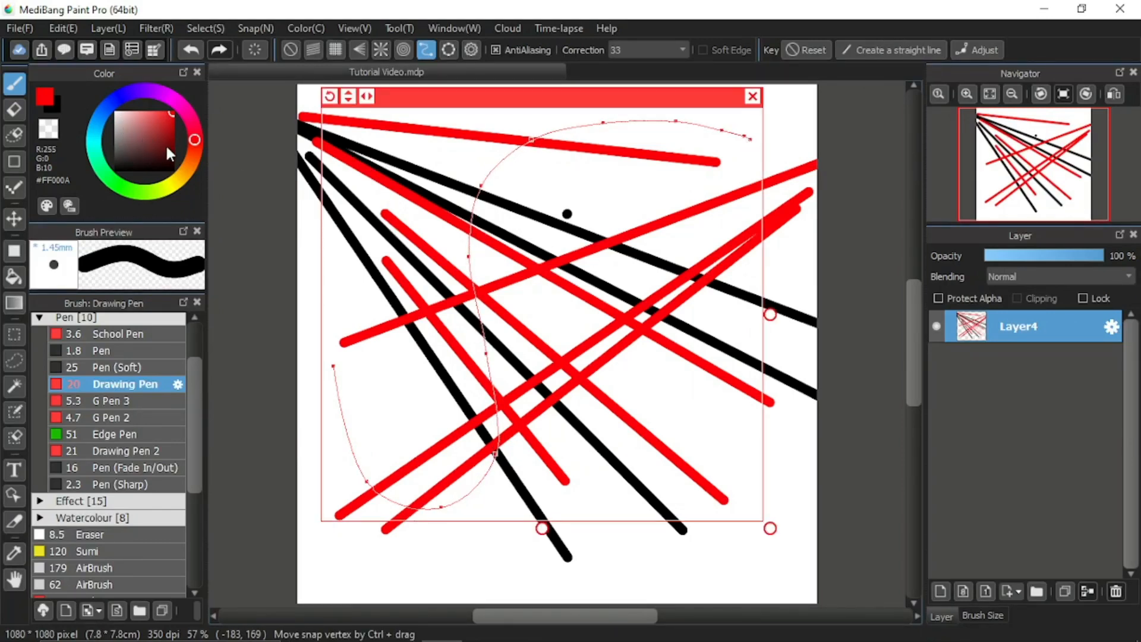
Switch the pen colour to blue and draw a stroke along the S-shaped curve guide.
left_click(110, 103)
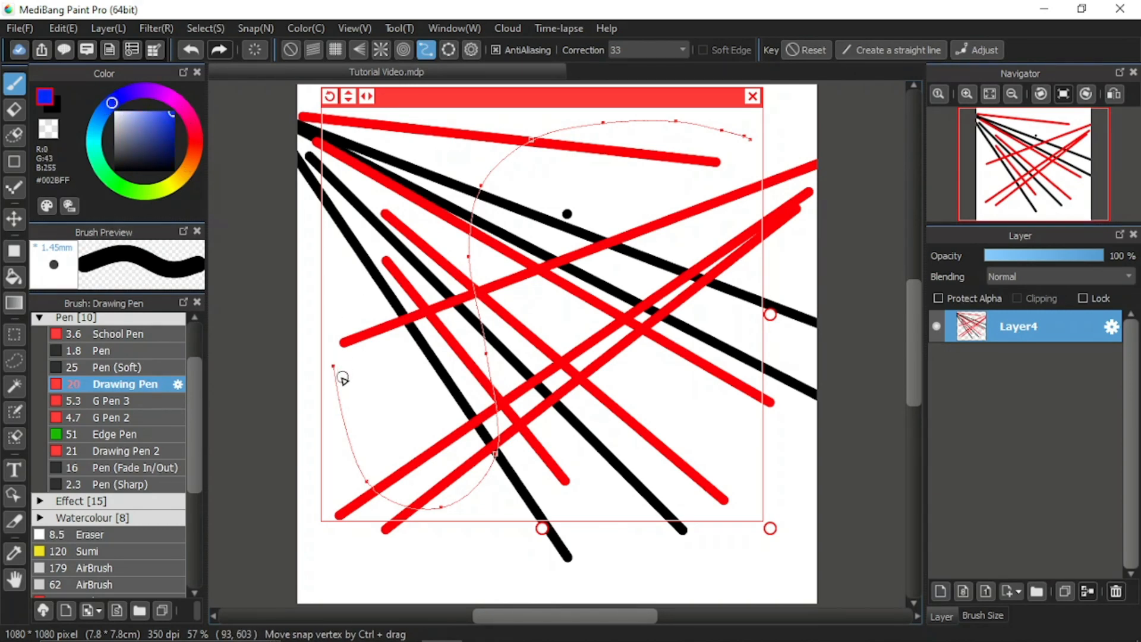
mouse_move(333, 367)
left_mouse_down()
mouse_move(383, 475)
mouse_move(485, 495)
mouse_move(498, 153)
mouse_move(680, 96)
mouse_move(750, 139)
left_mouse_up()
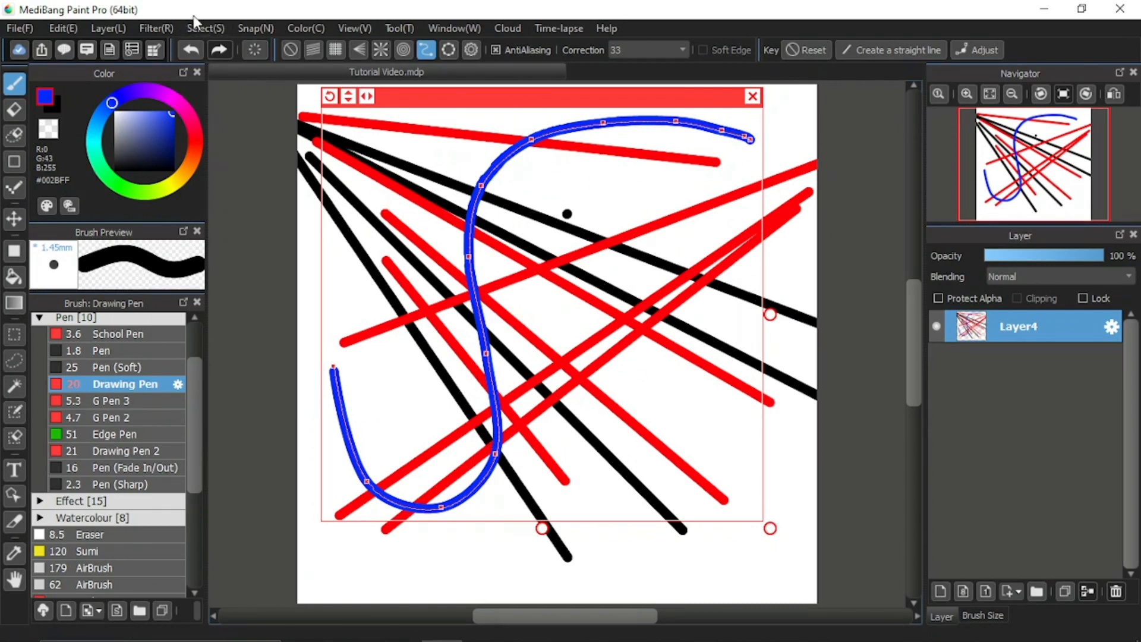
Save the current curve snap under the name another.
left_click(255, 28)
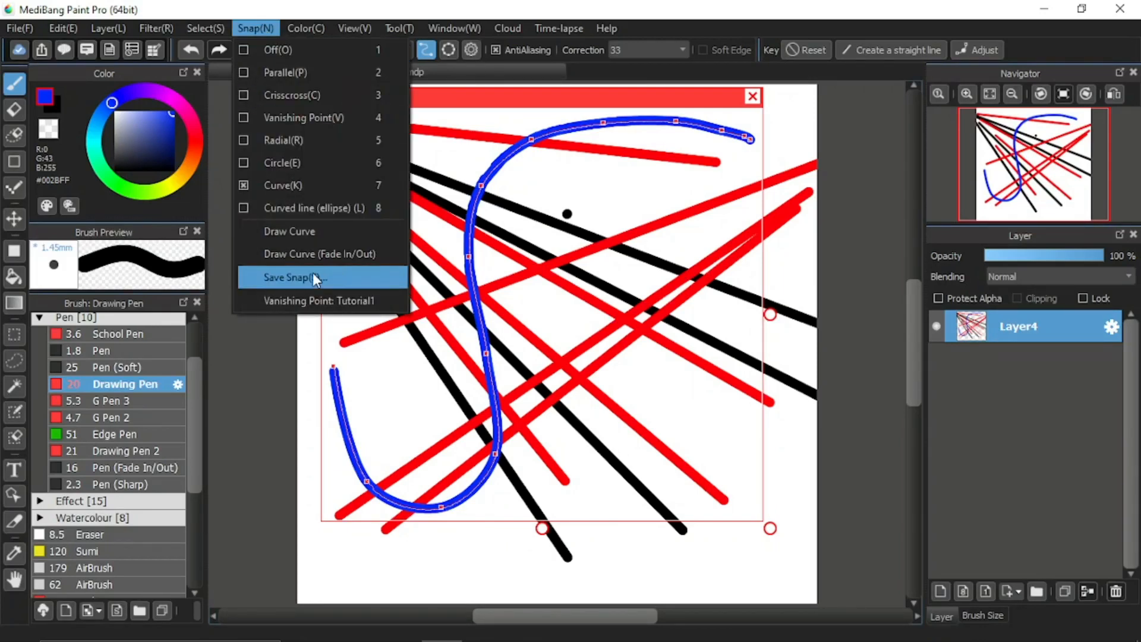
left_click(337, 280)
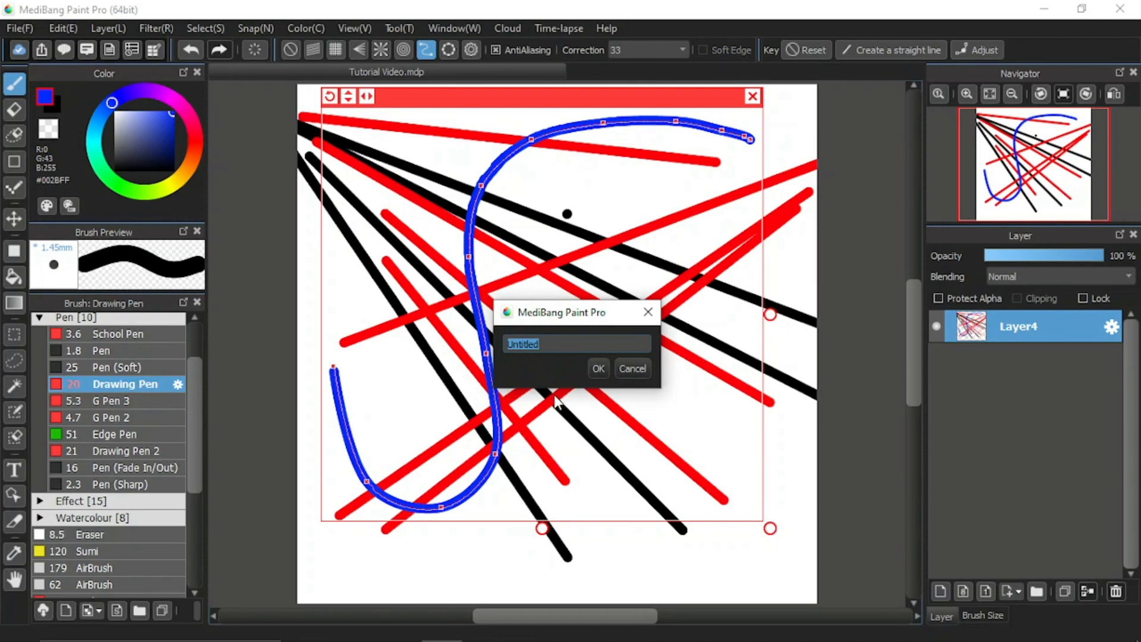
type("anothre")
key("BackSpace")
key("BackSpace")
type("er")
left_click(598, 369)
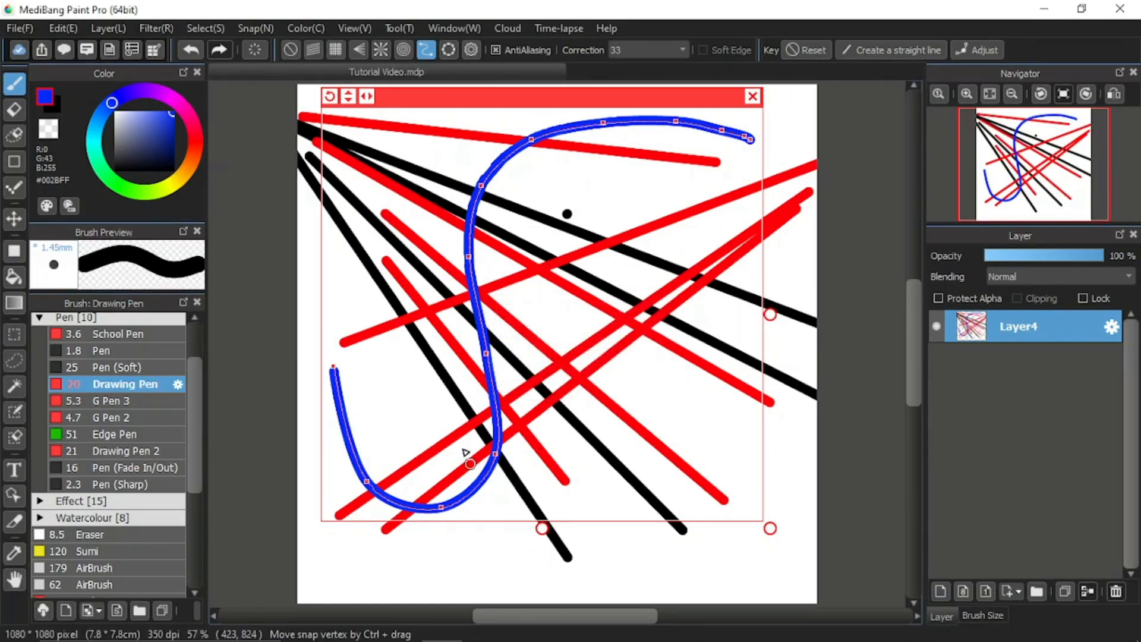
Create a new curve guide spanning the canvas's right side and draw a blue stroke along it.
left_click(472, 53)
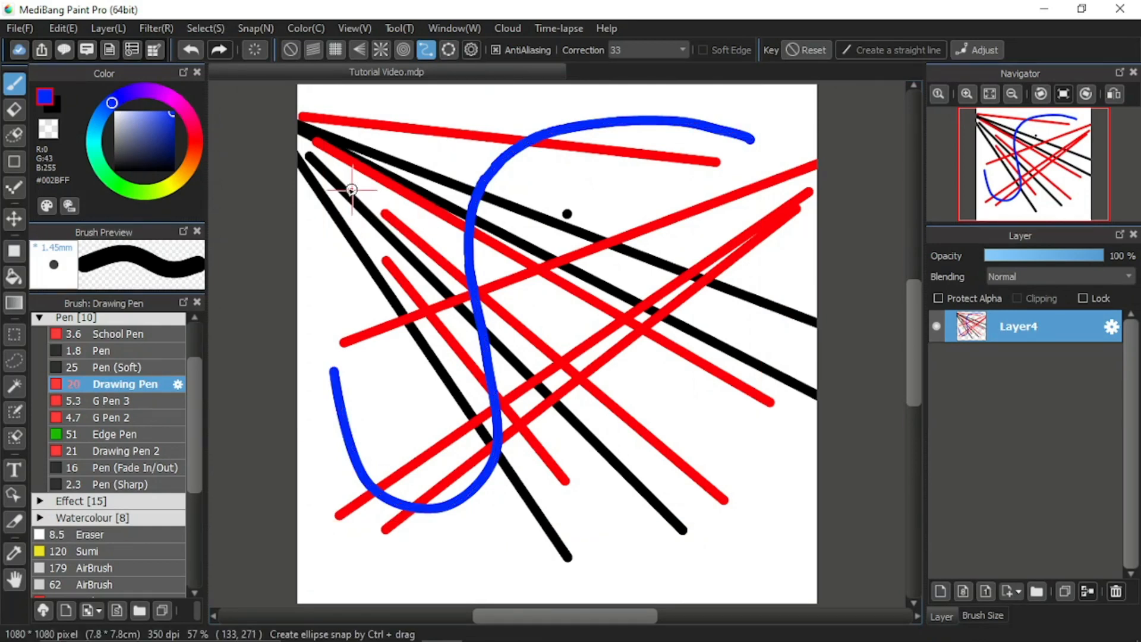
left_click_drag(343, 190, 675, 574)
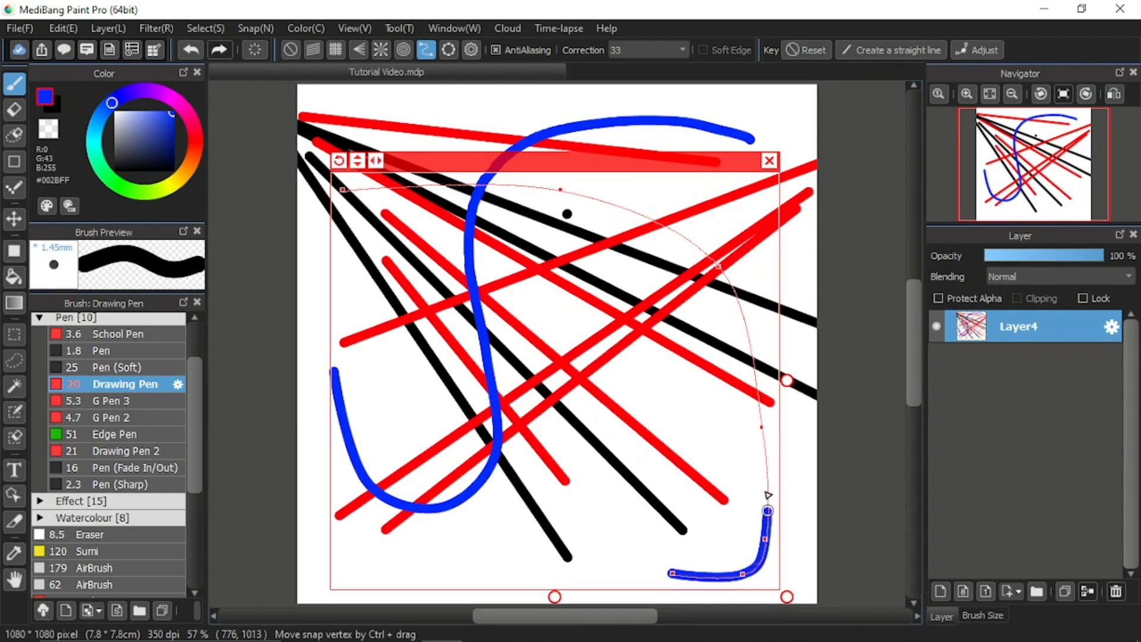
mouse_move(768, 495)
left_mouse_down()
mouse_move(737, 333)
mouse_move(683, 208)
mouse_move(324, 214)
left_mouse_up()
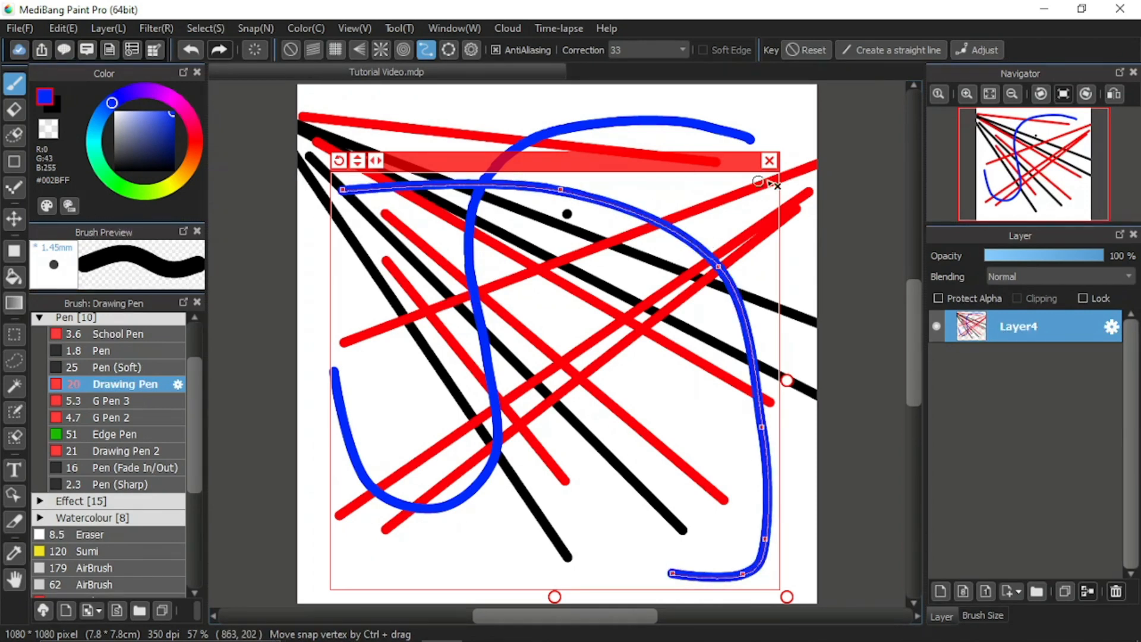
Close the current curve guide and apply the saved snap 'Curve: another'.
left_click(769, 160)
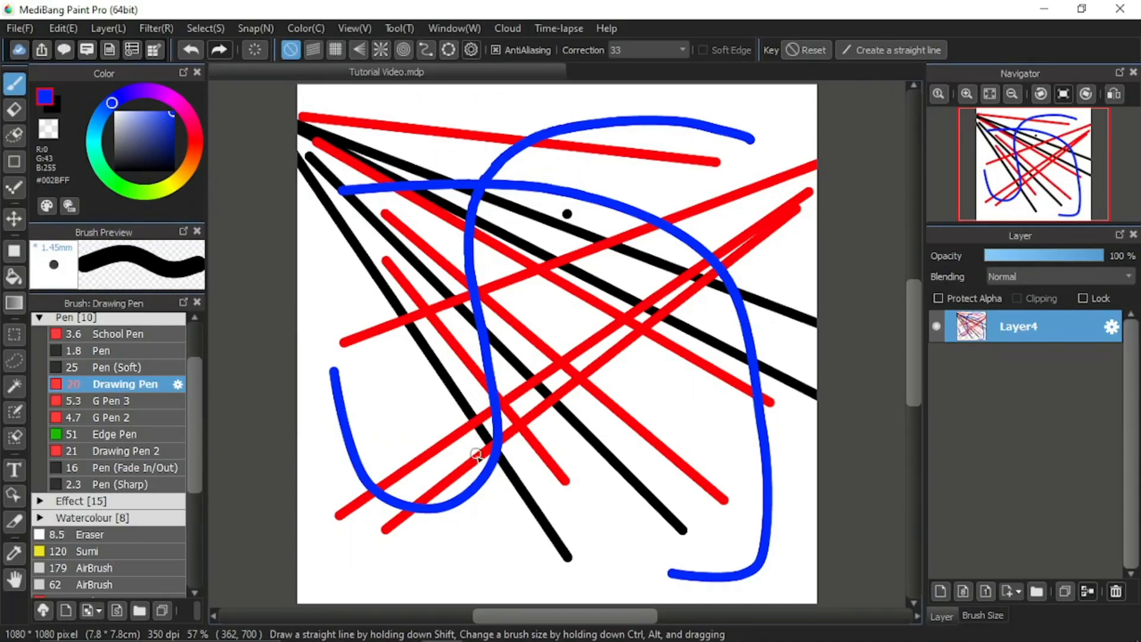
left_click(244, 27)
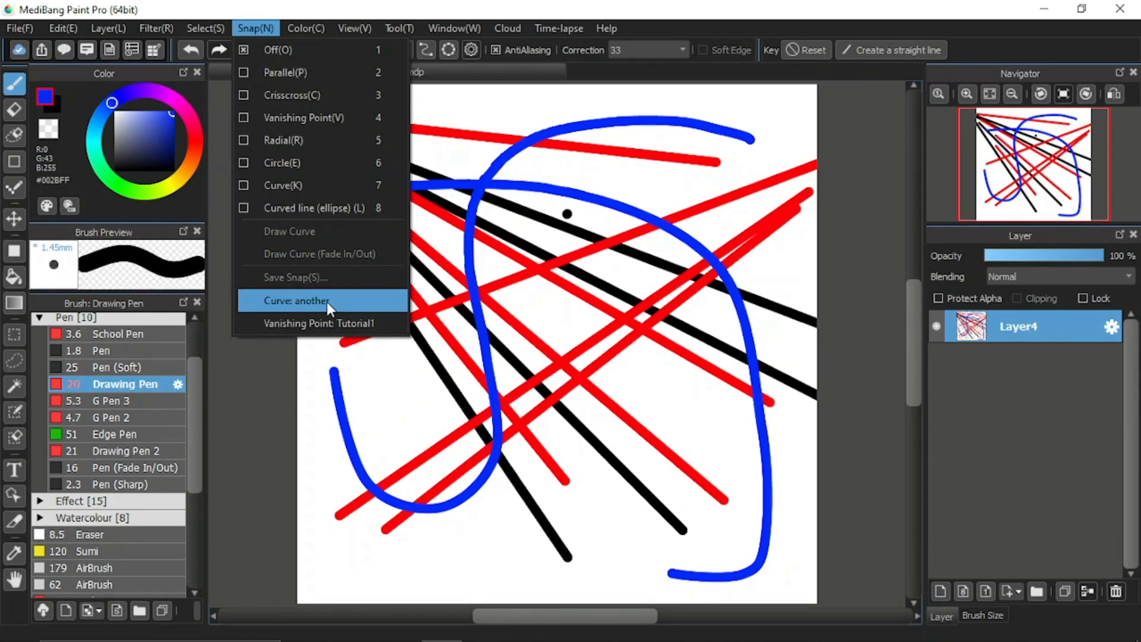
left_click(344, 302)
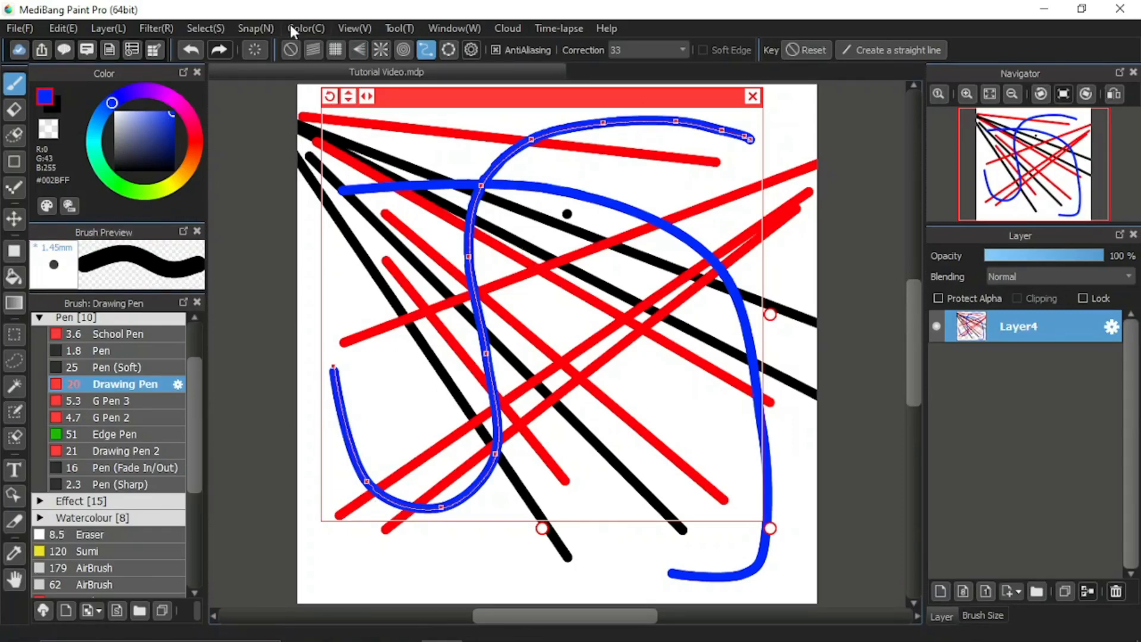
Create a new 25.7 × 18.2 cm image at 300 dpi and close the snap guide shown on it.
left_click(256, 28)
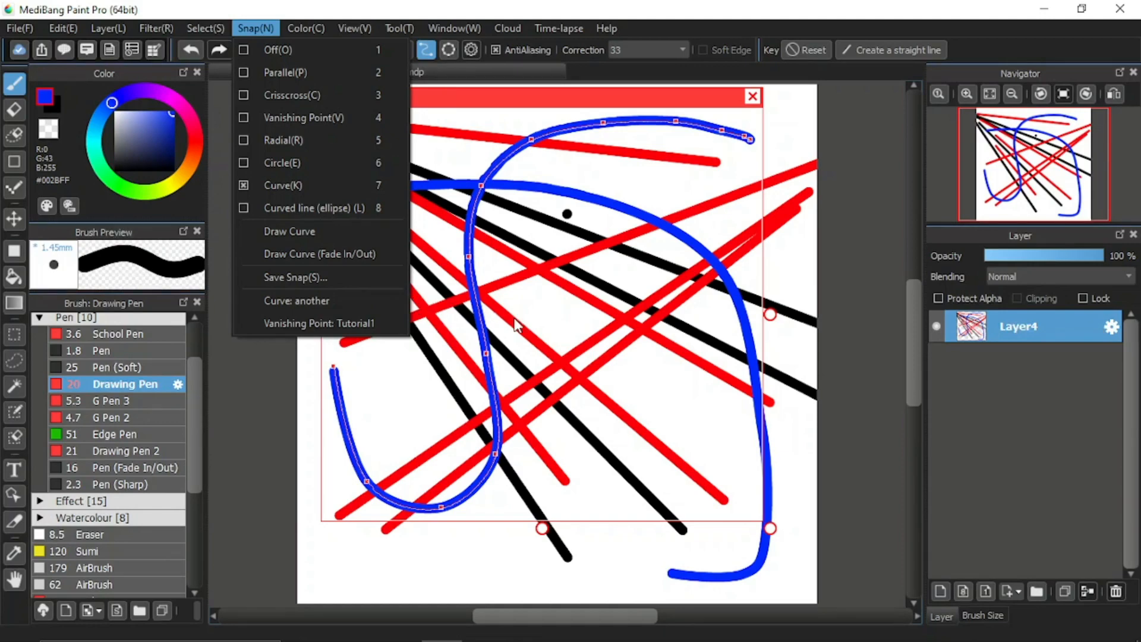
left_click(11, 31)
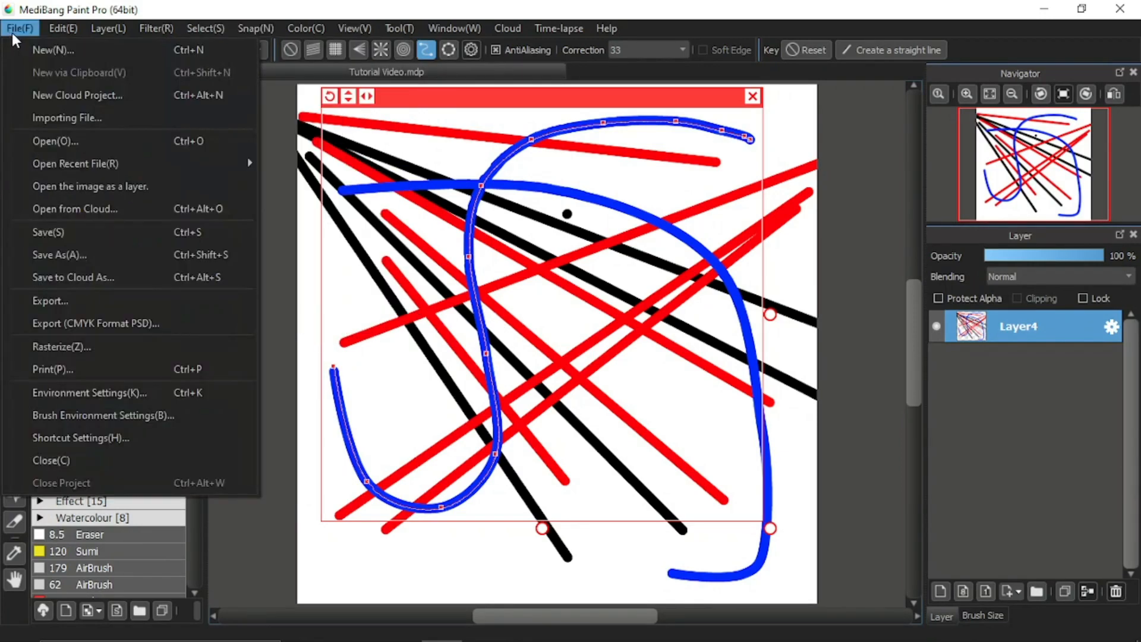
left_click(11, 28)
left_click(12, 28)
left_click(21, 52)
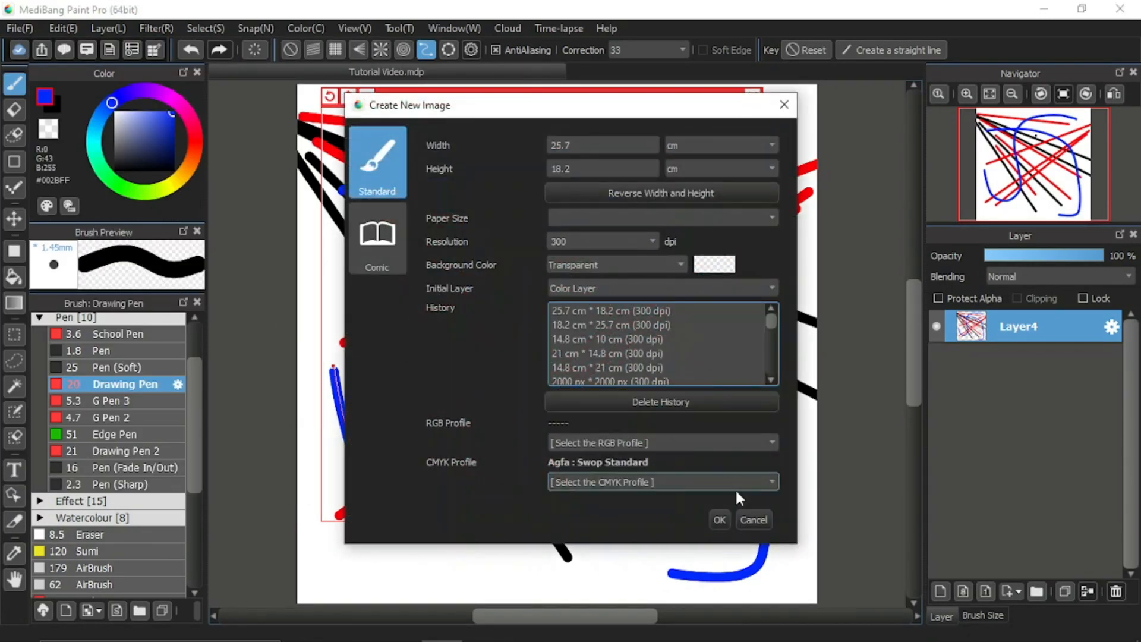
left_click(719, 517)
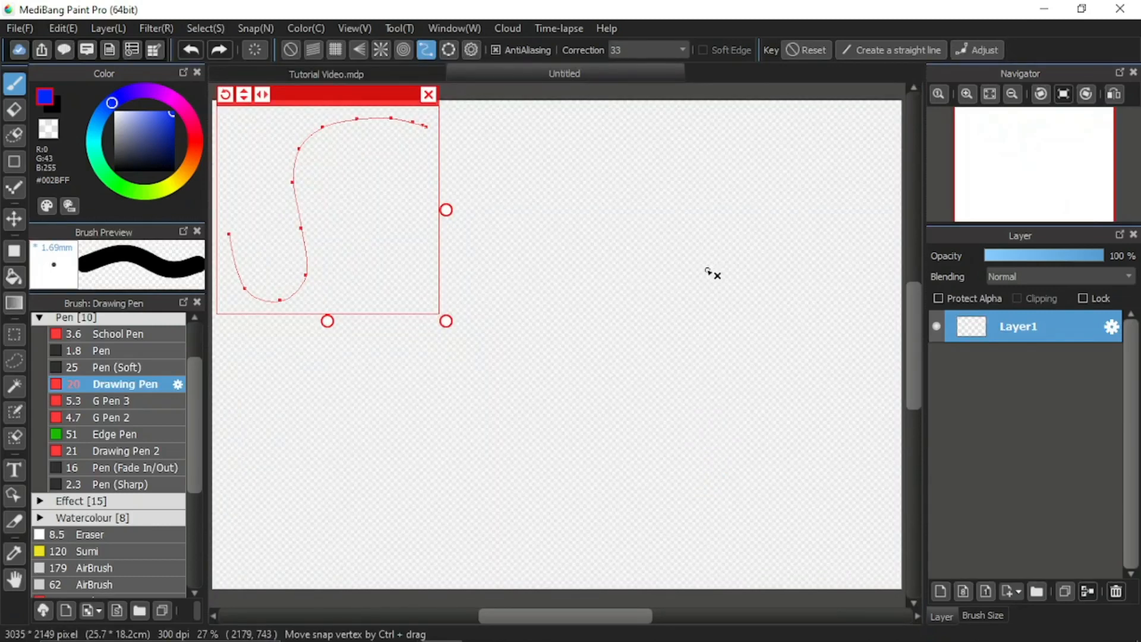
left_click(428, 95)
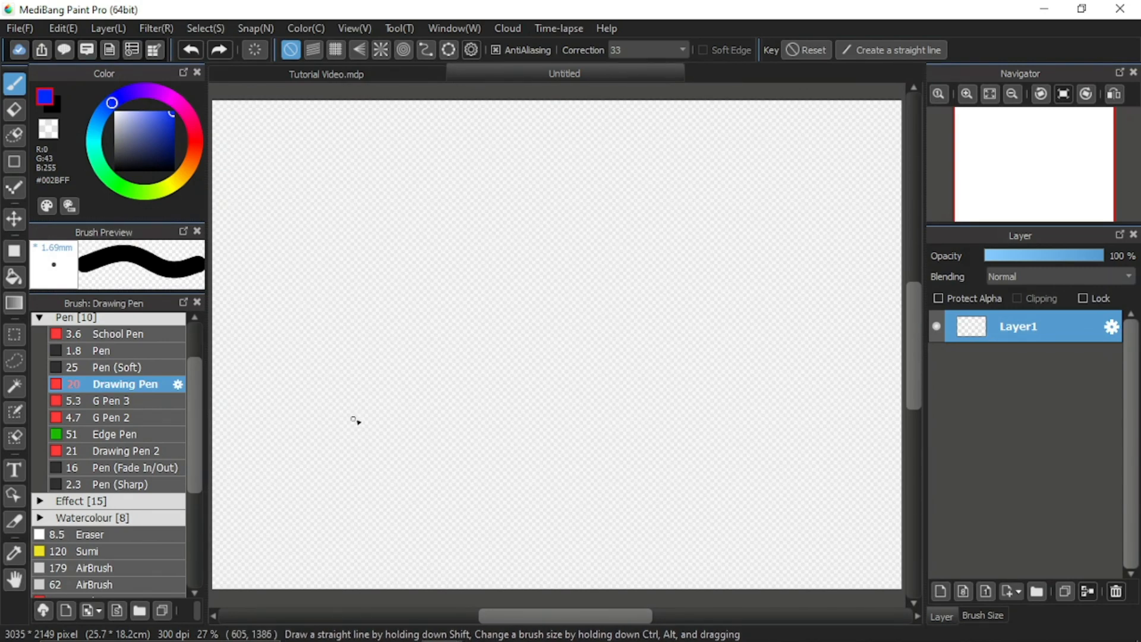
Switch between Tutorial Video.mdp and Untitled to compare the saved snaps listed in each document's Snap menu.
left_click(326, 76)
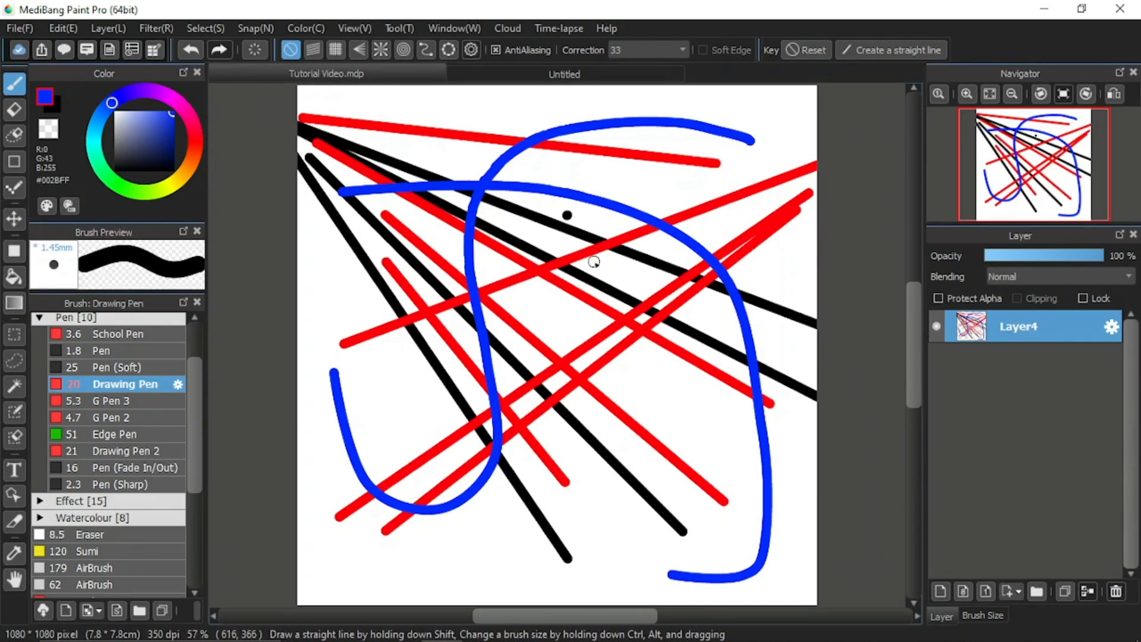
left_click(255, 28)
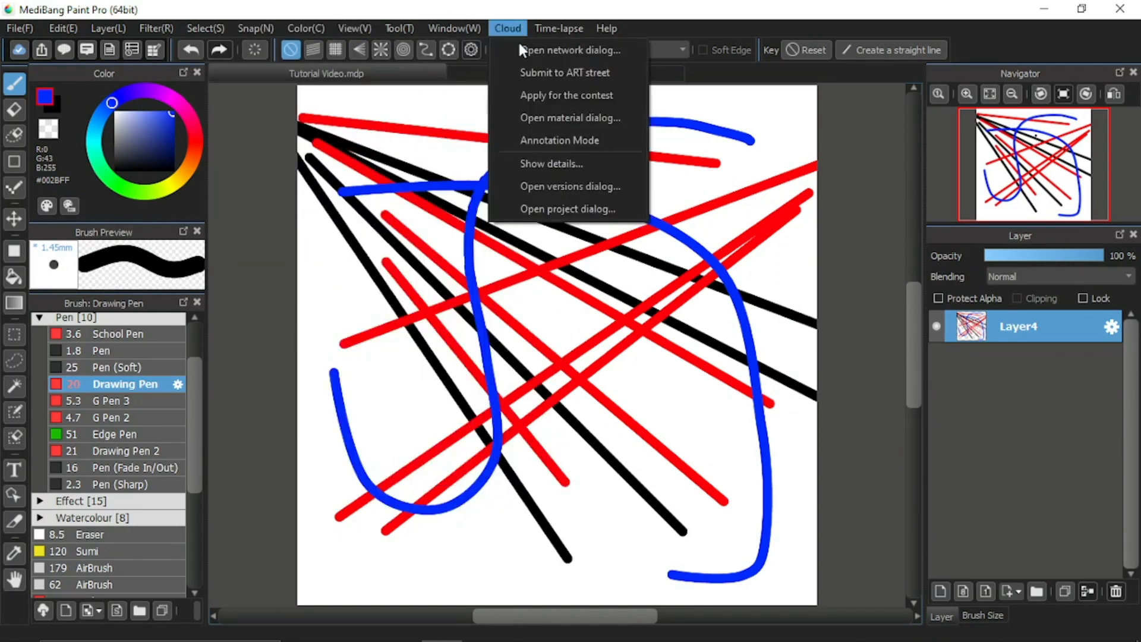
left_click(309, 280)
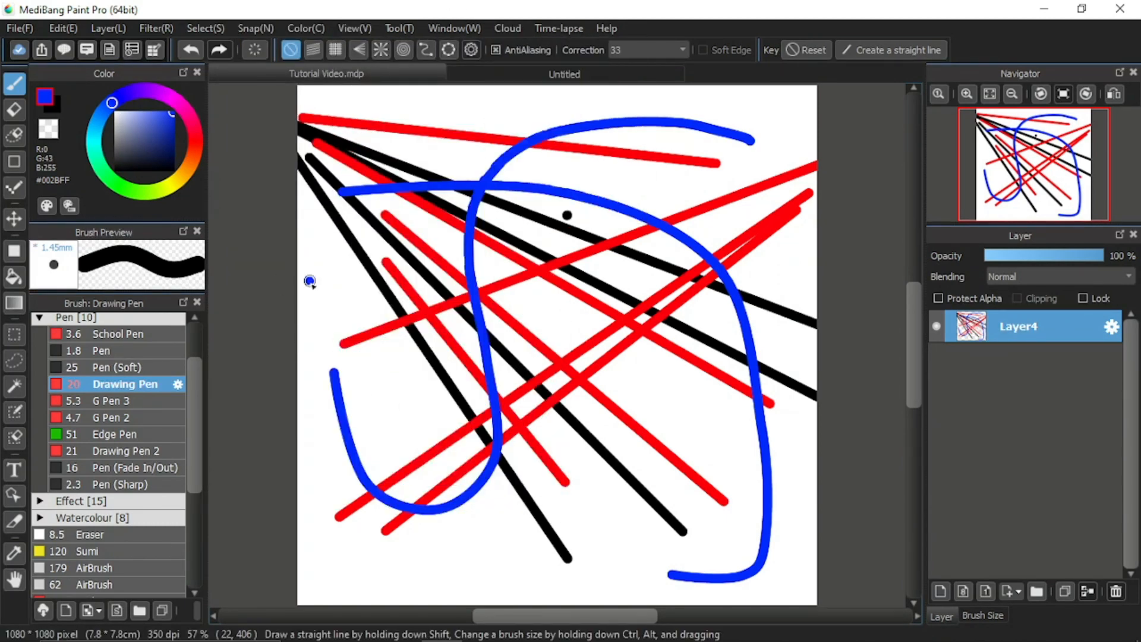
left_click(539, 76)
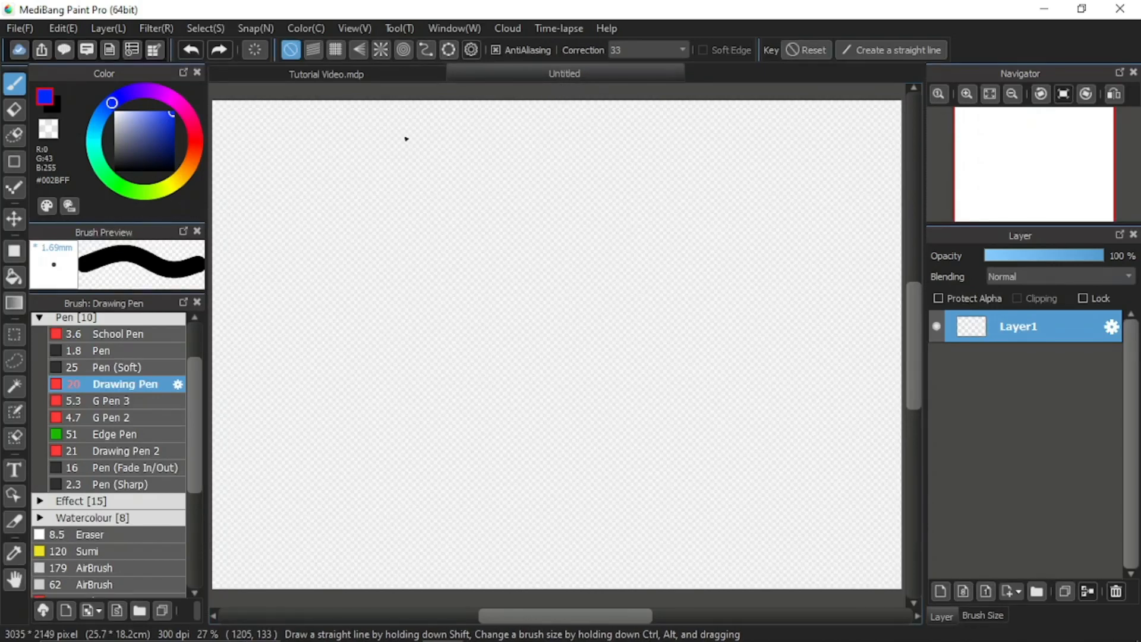
left_click(249, 28)
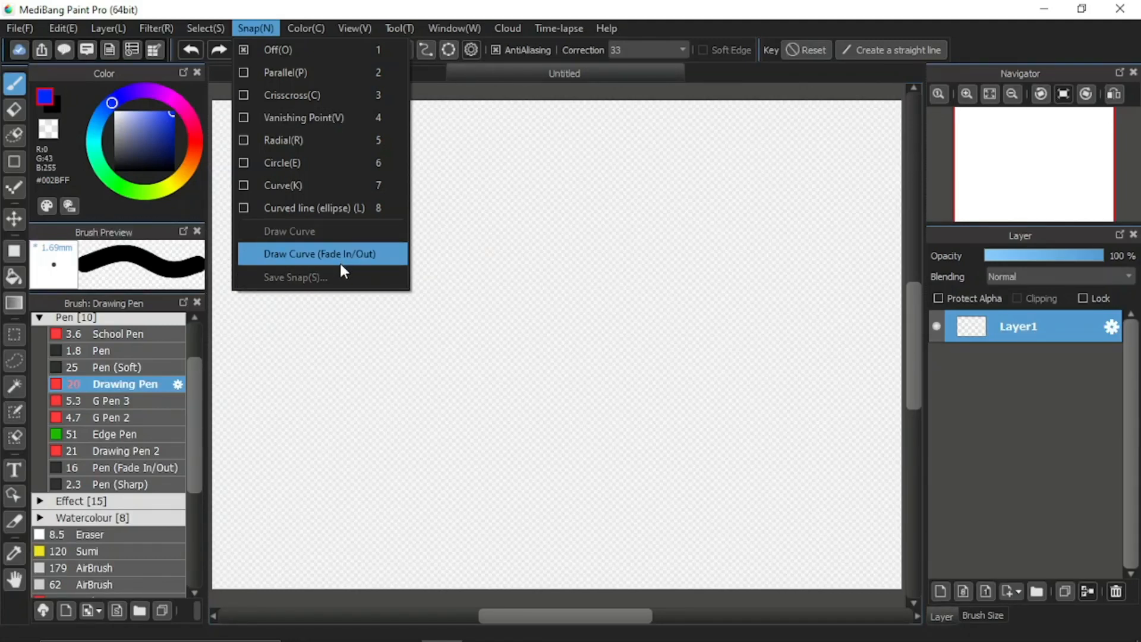
left_click(550, 148)
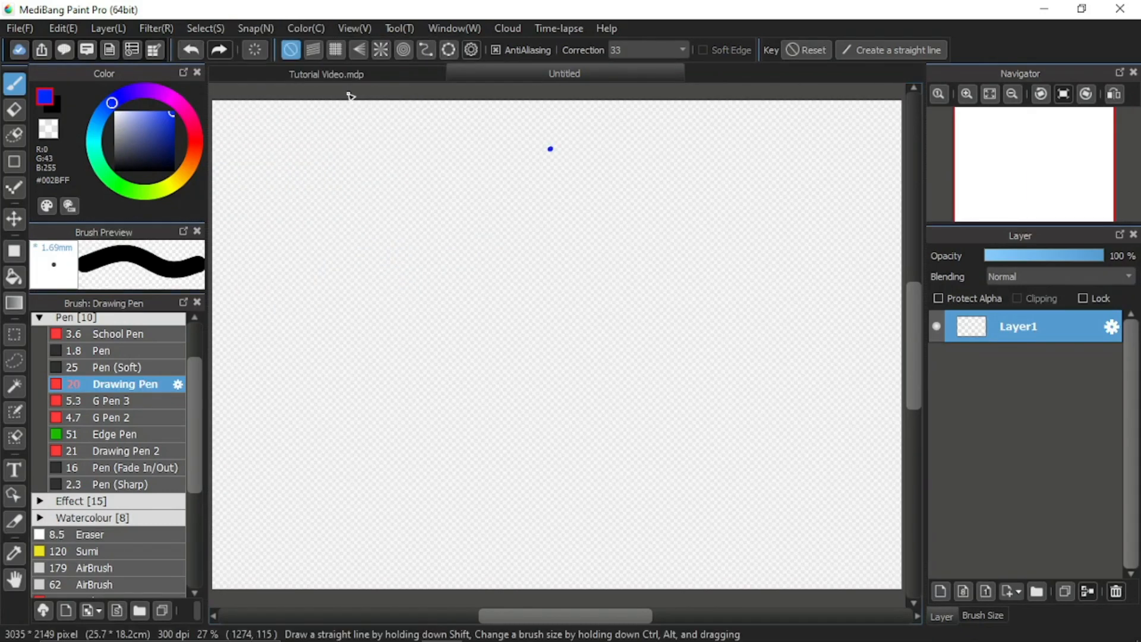
left_click(341, 72)
left_click(255, 28)
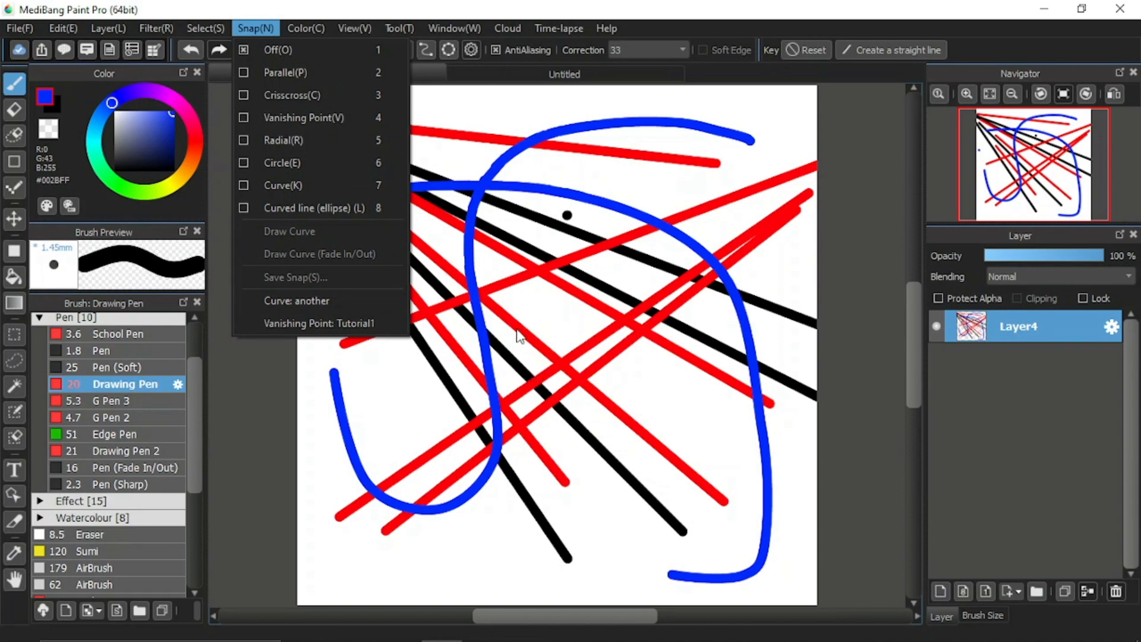
left_click(547, 324)
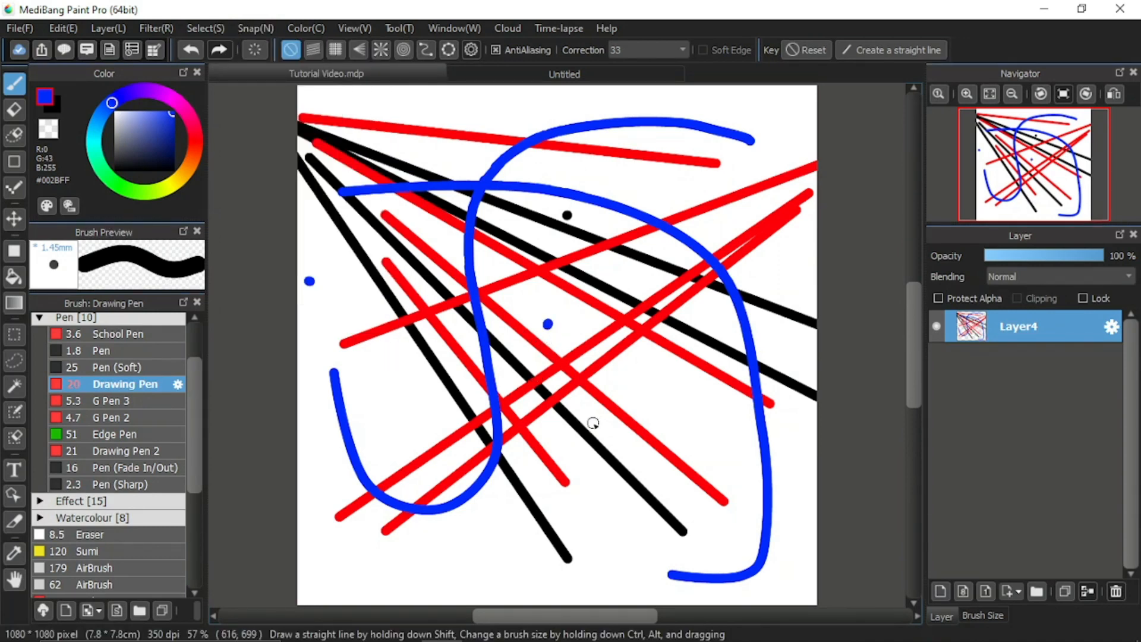